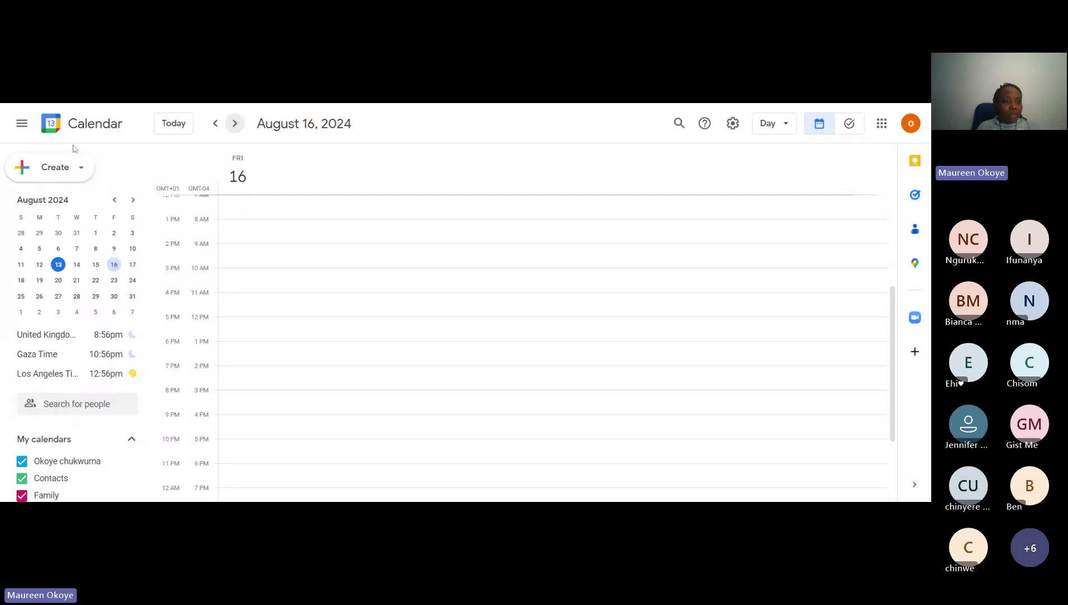
left_click(63, 177)
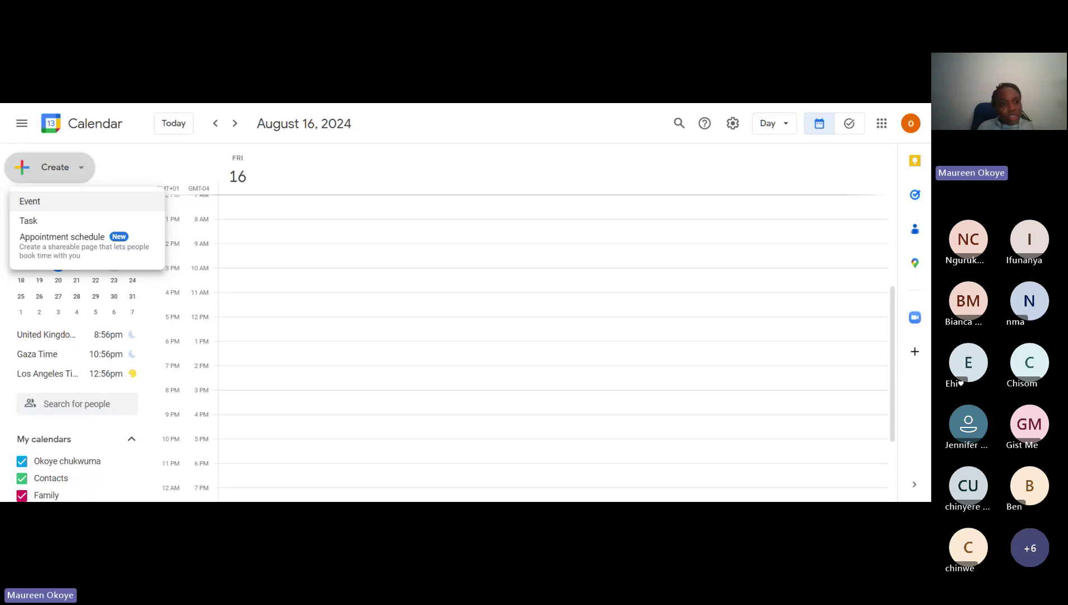
left_click(31, 201)
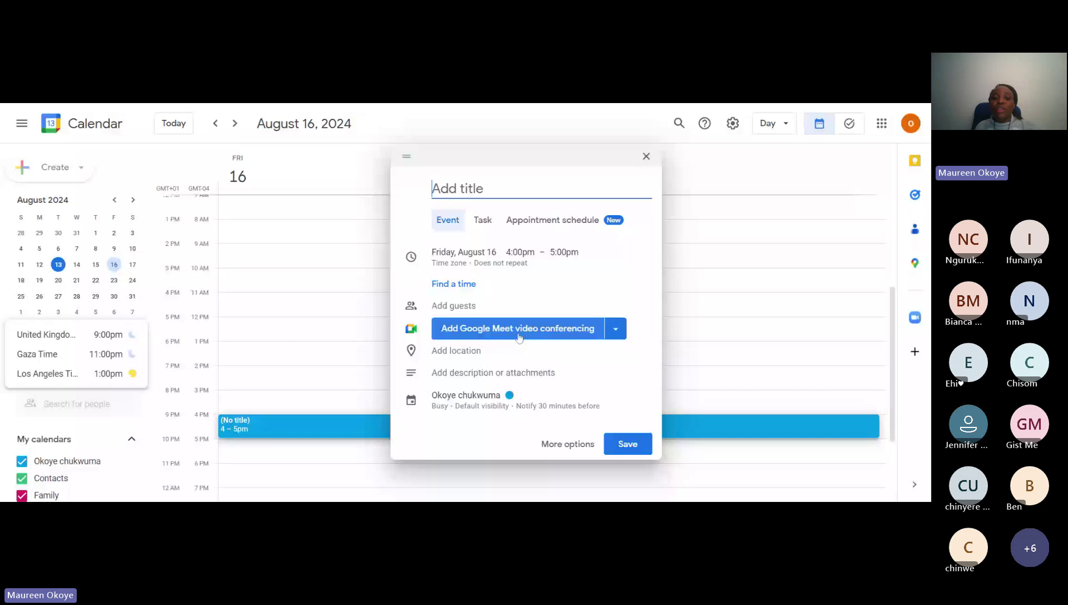
left_click(646, 157)
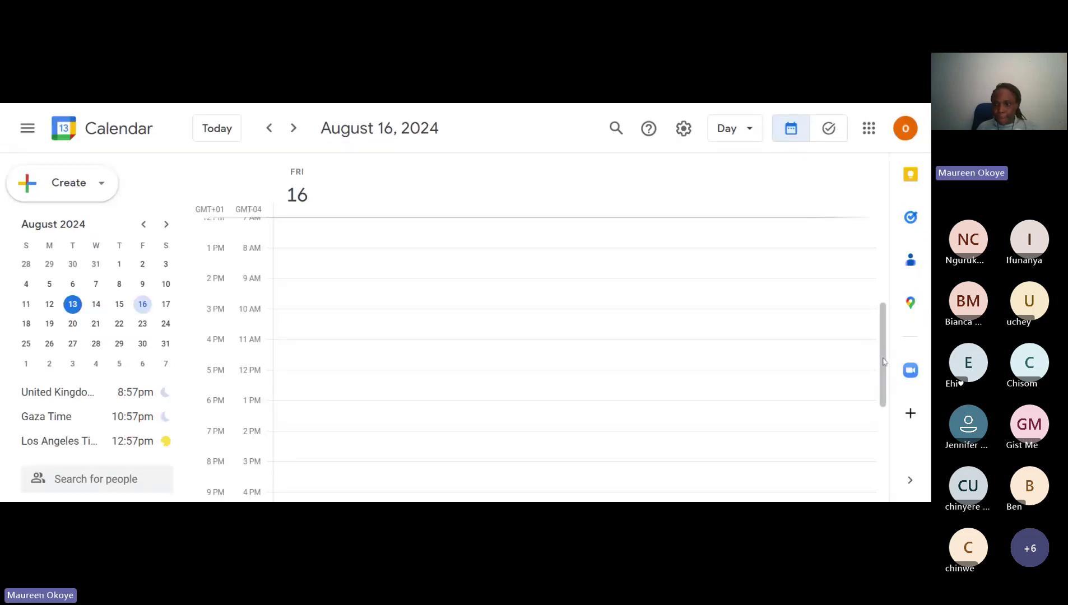
Open the settings of the primary personal calendar and go to the setting for its primary time zone.
scroll(883, 361, "down", 4)
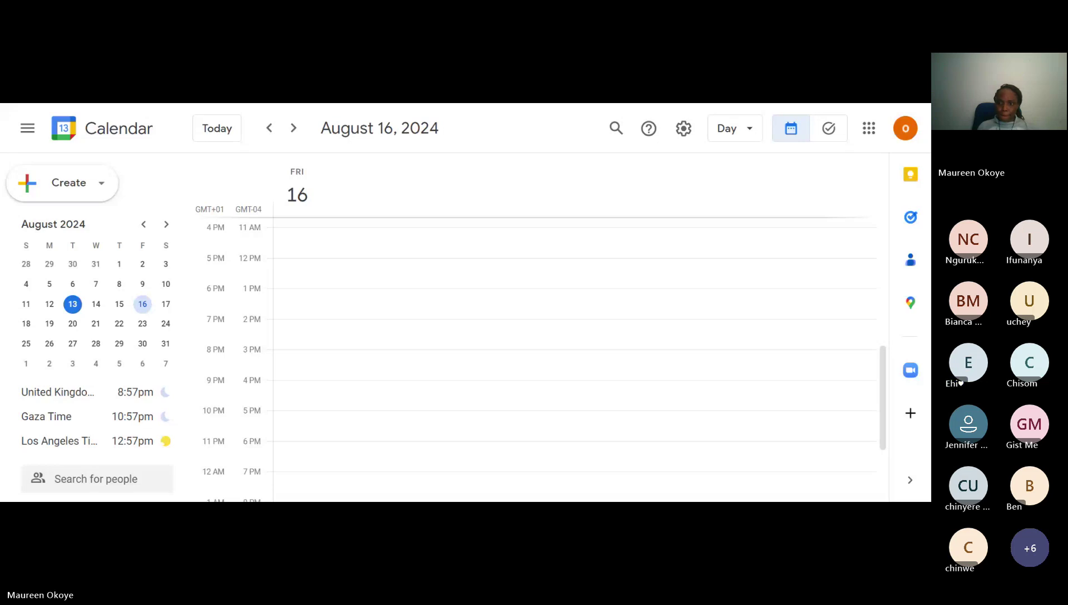
key("ctrl+minus")
key("ctrl+minus")
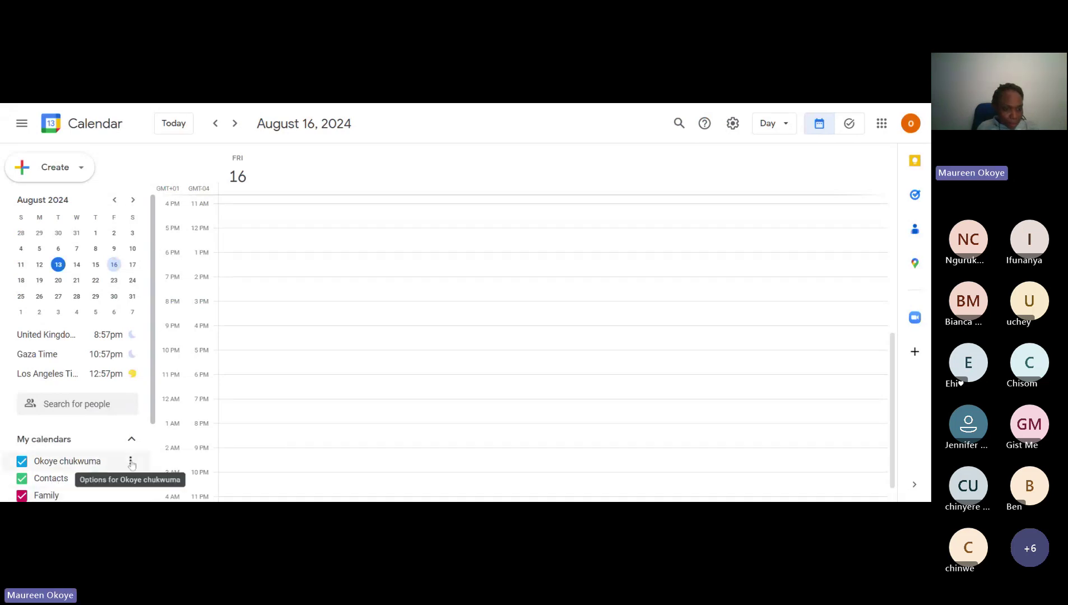
left_click(131, 461)
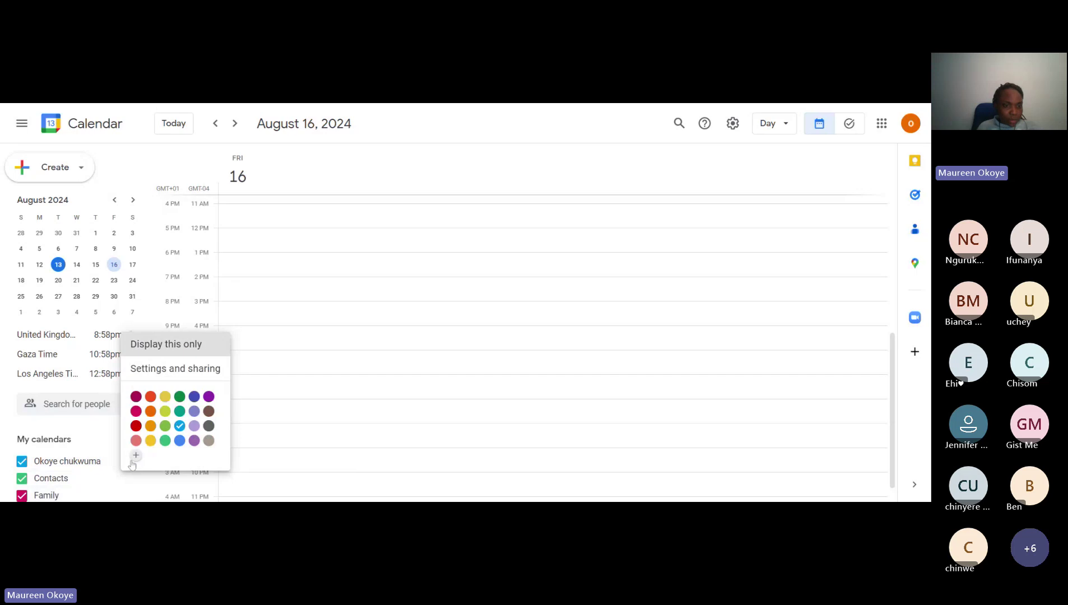
left_click(195, 373)
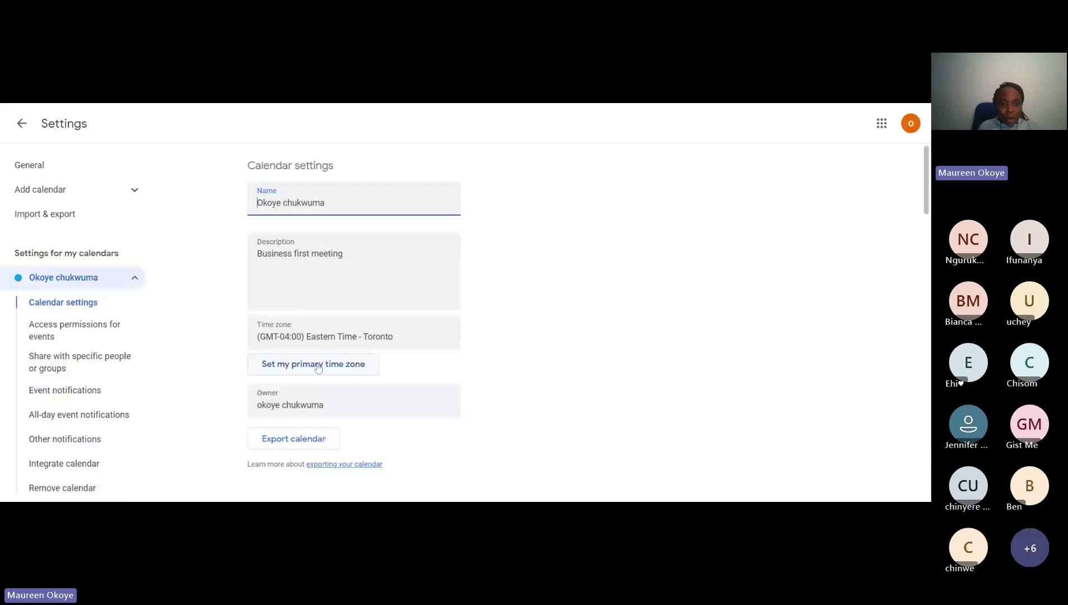
left_click(286, 365)
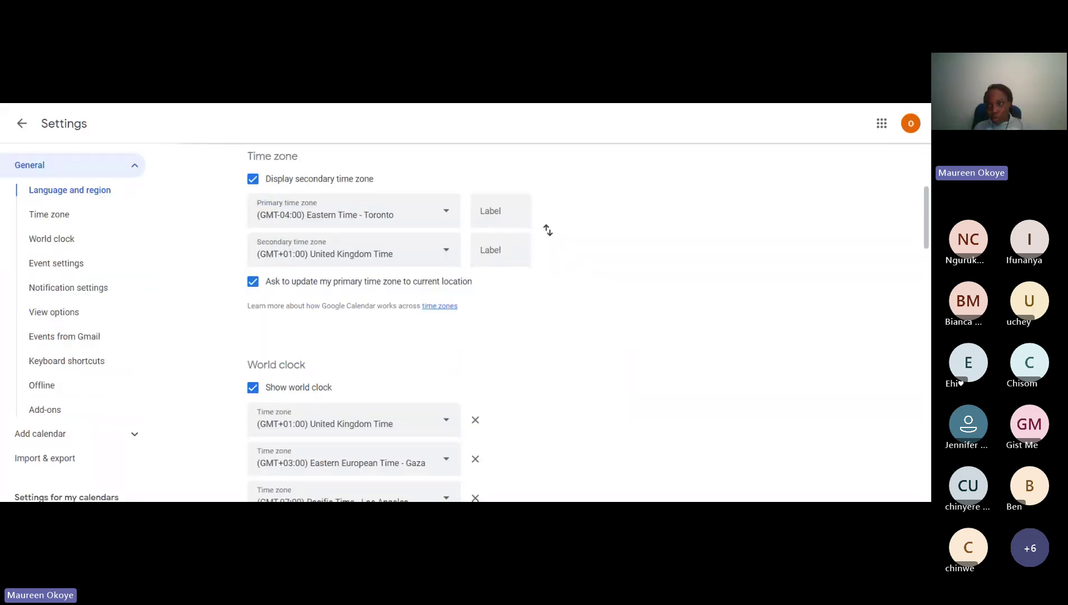
Change the world clock's Gaza entry to (GMT-02:30) Newfoundland Time and return to the calendar.
scroll(547, 230, "down", 2)
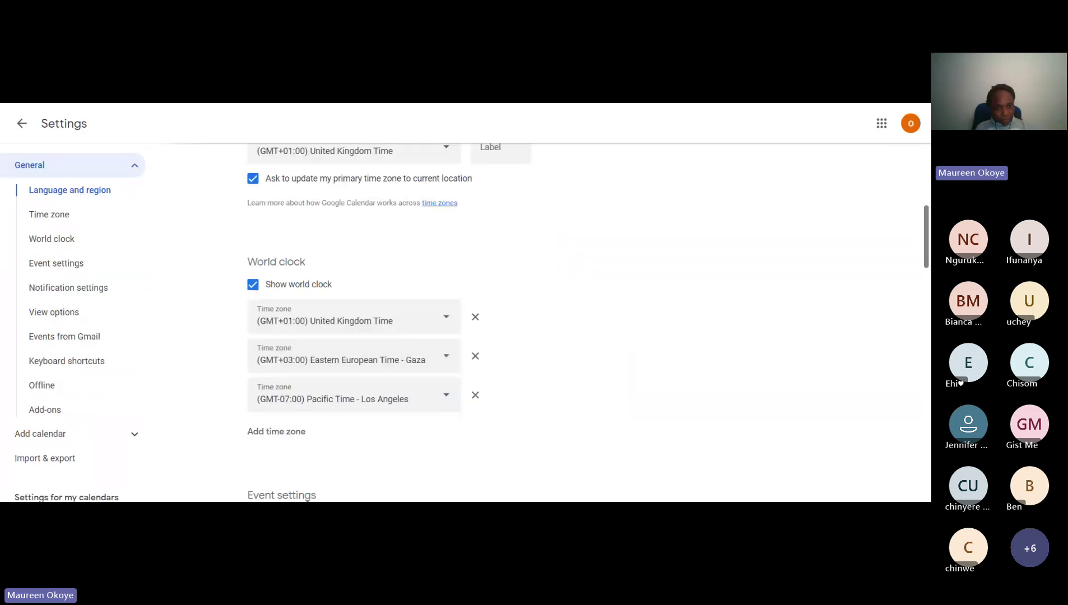
scroll(401, 260, "down", 1)
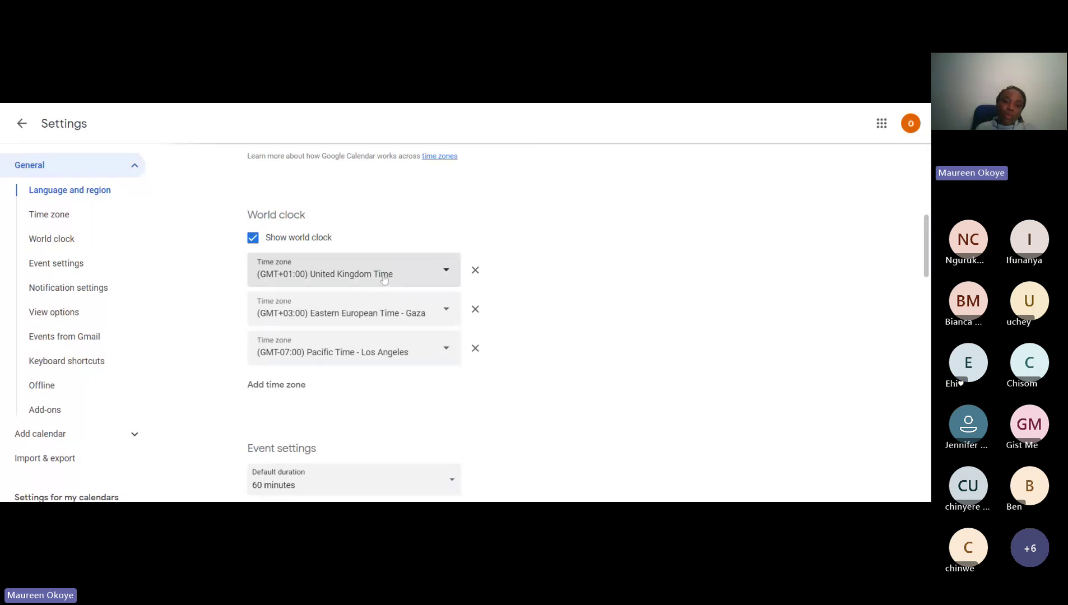
left_click(447, 312)
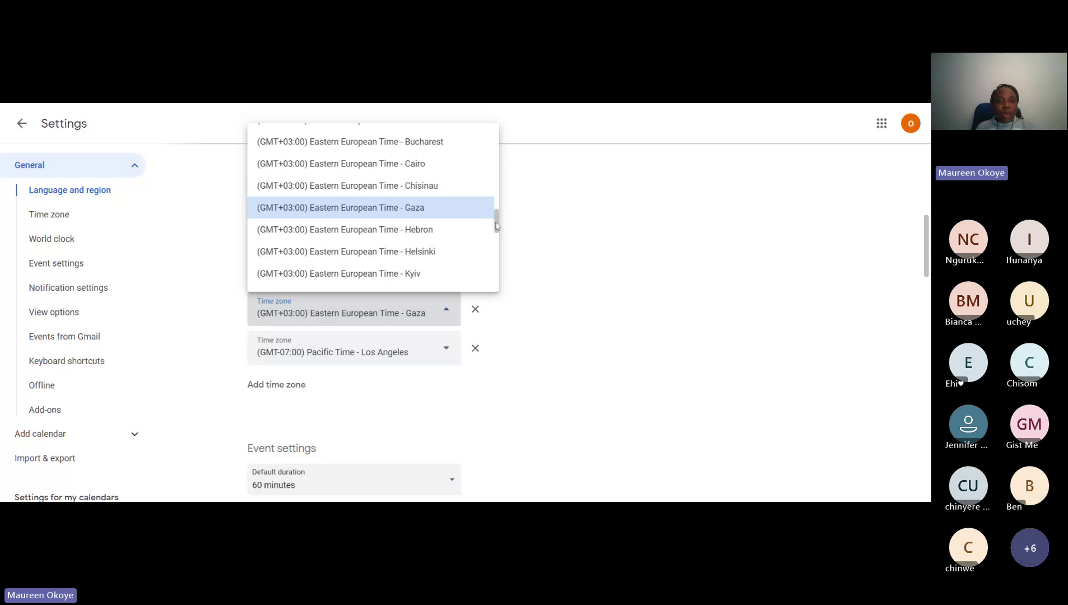
left_click_drag(496, 225, 495, 205)
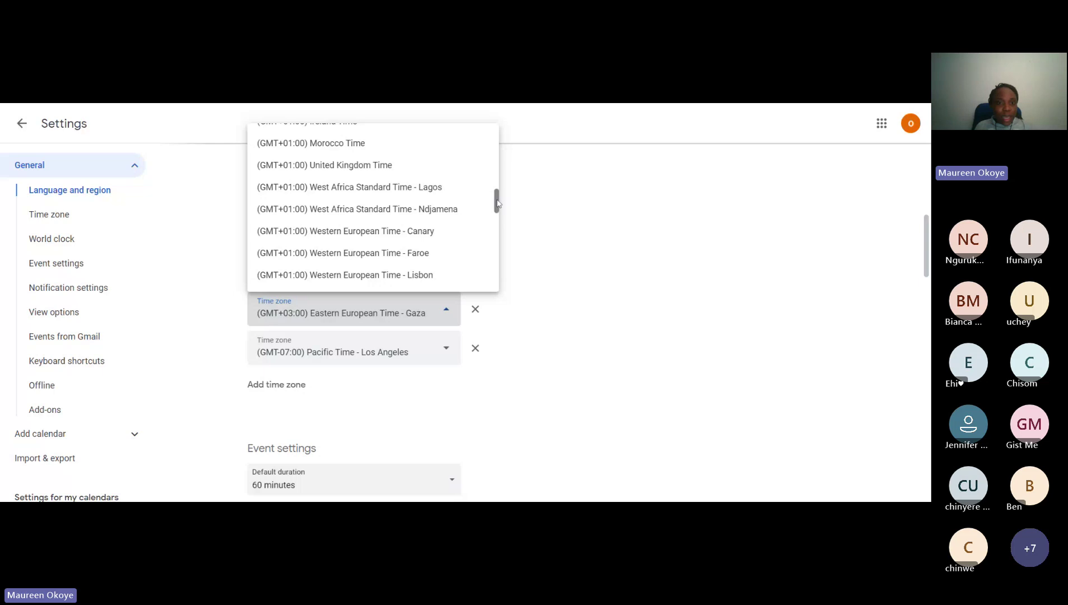
left_click_drag(496, 203, 498, 196)
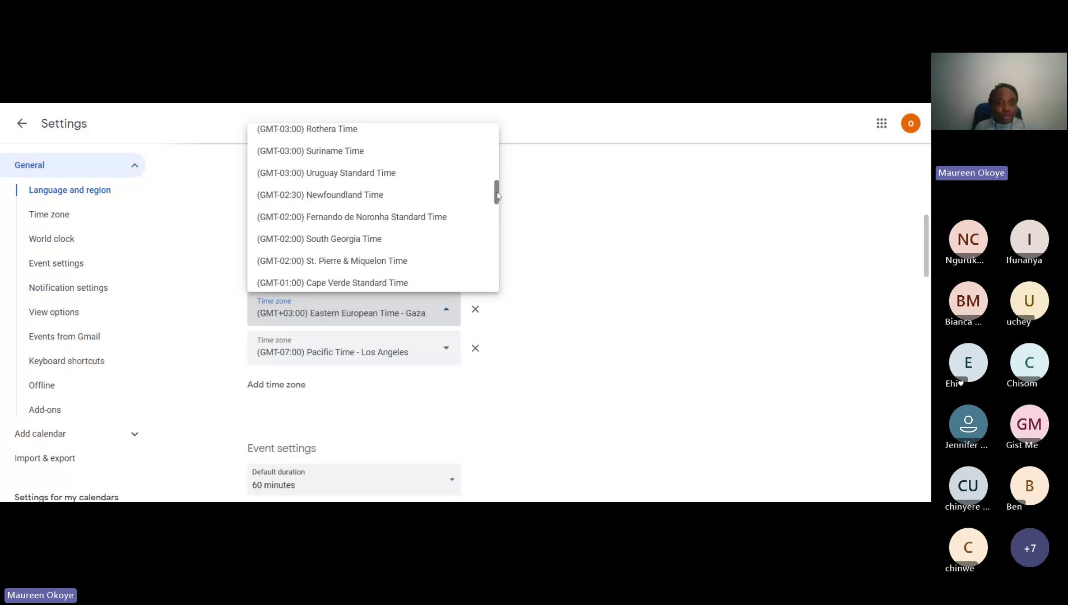
scroll(497, 195, "down", 1)
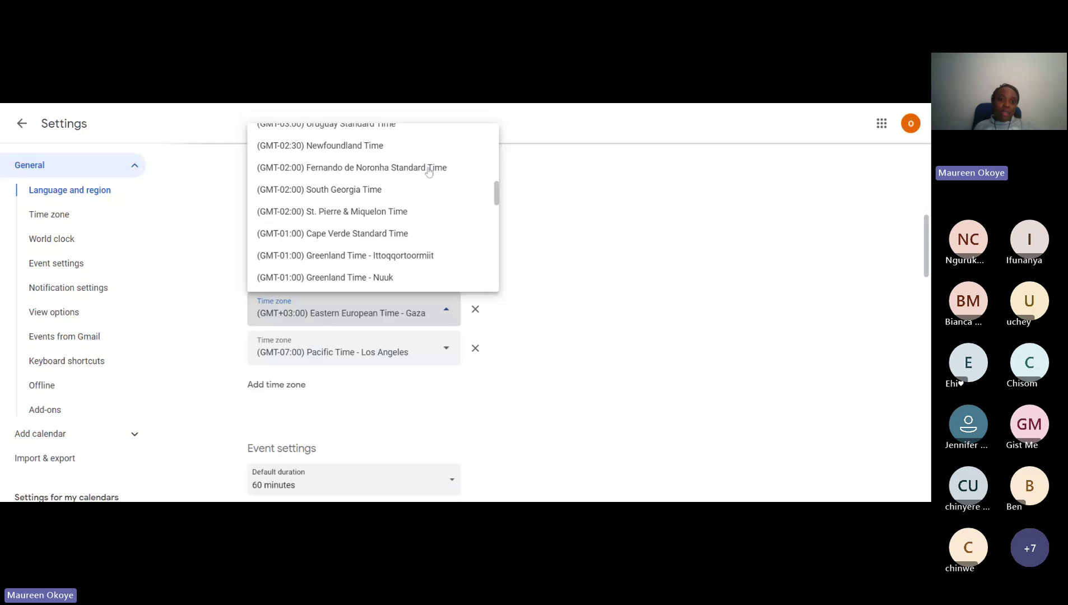
left_click(345, 146)
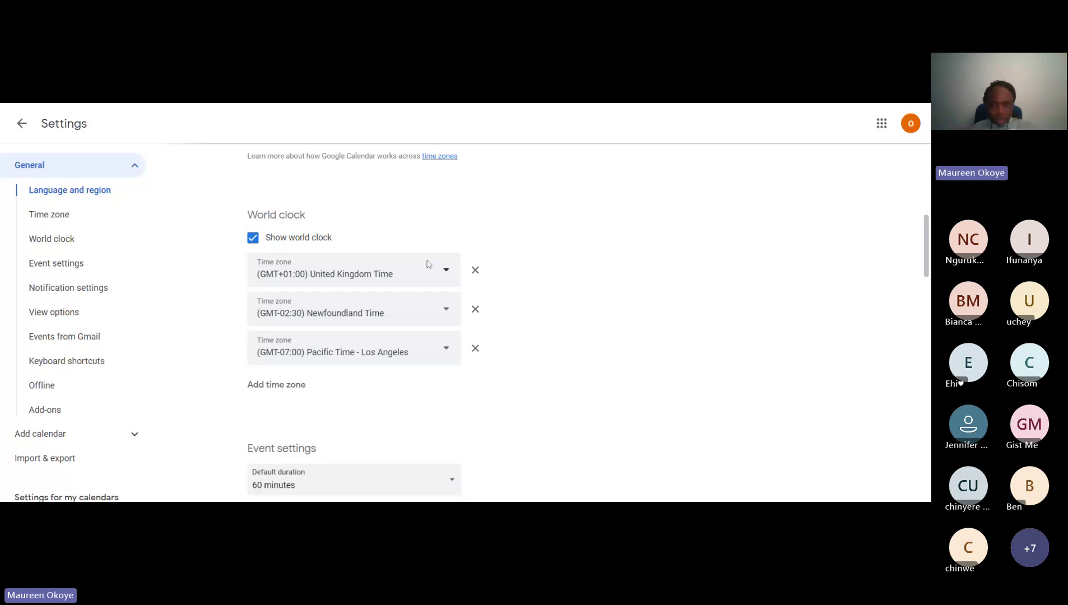
left_click(23, 124)
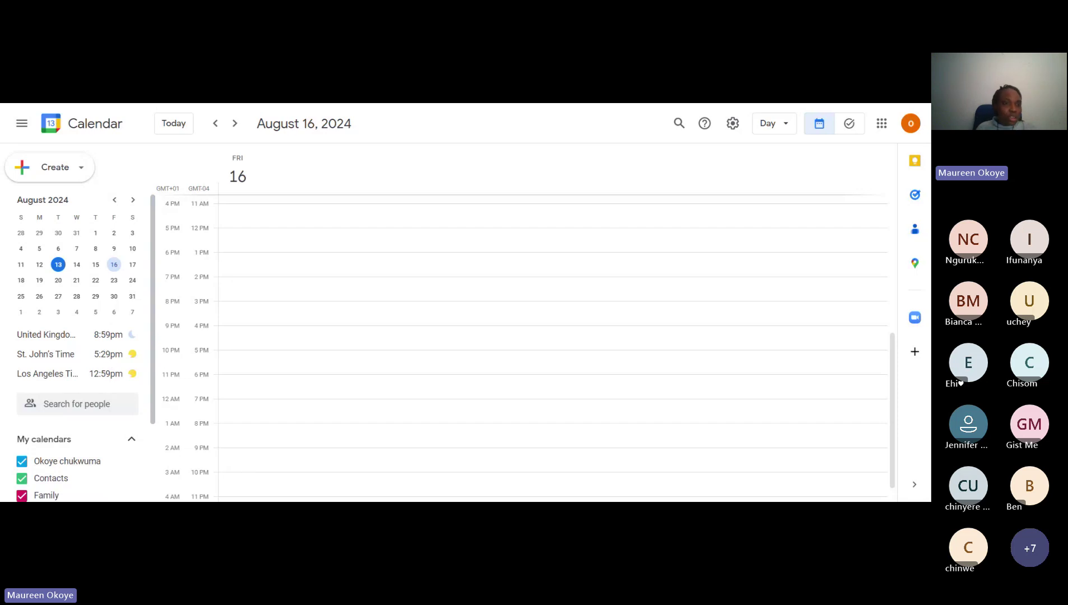
Draft an untitled event for Wednesday, August 14 starting at 1:15pm and discard it.
left_click(47, 177)
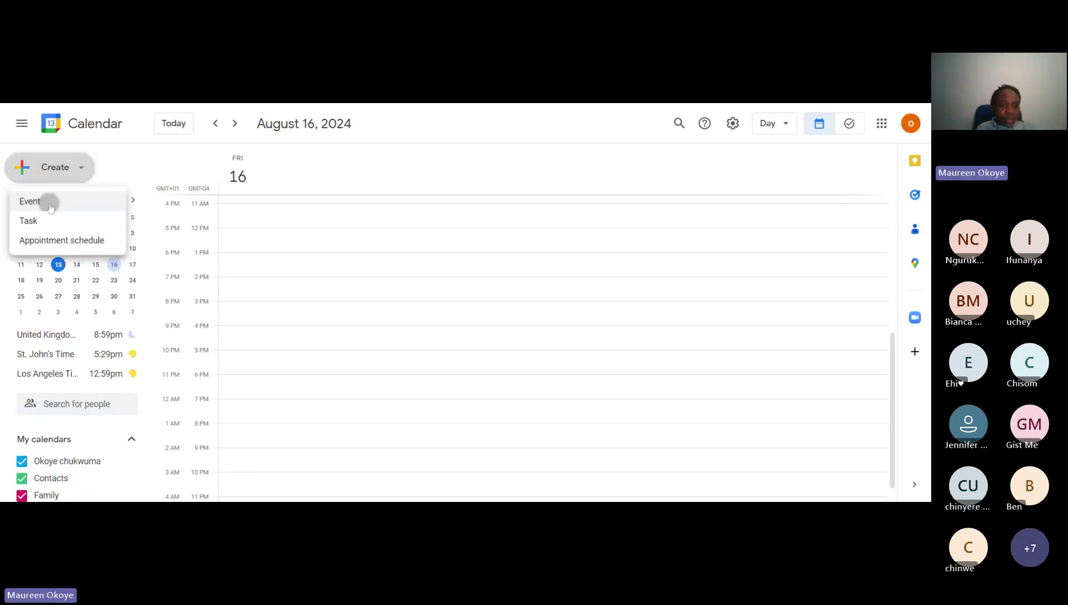
left_click(50, 205)
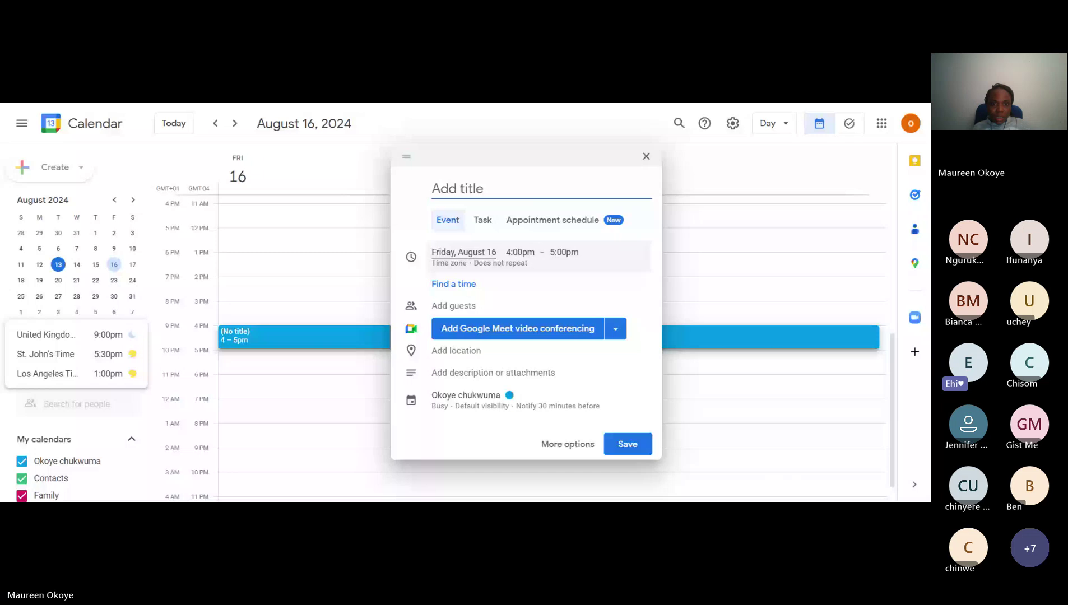
left_click(471, 257)
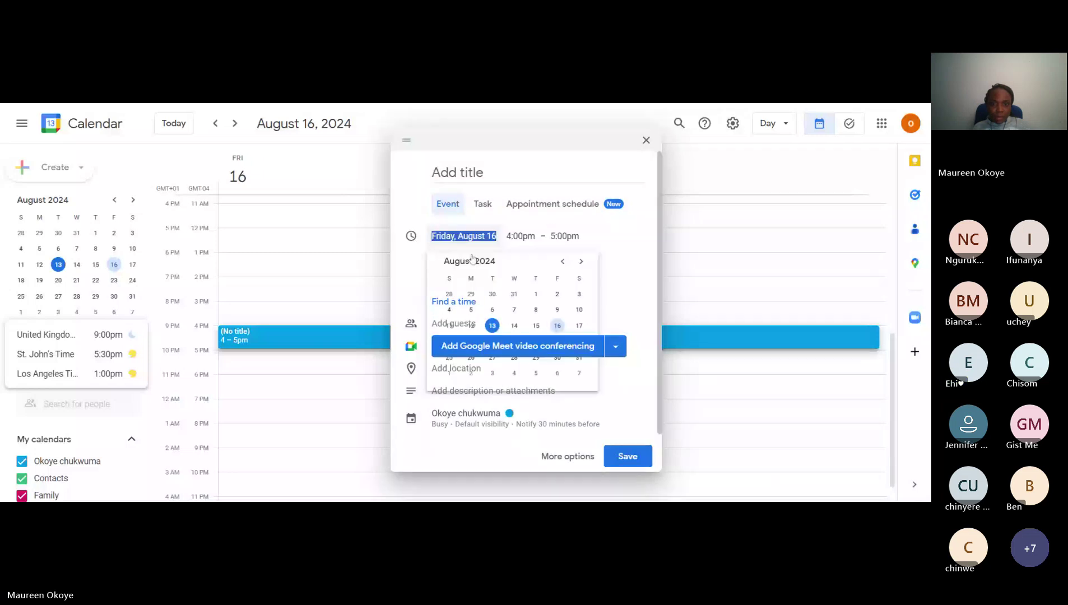
left_click(513, 326)
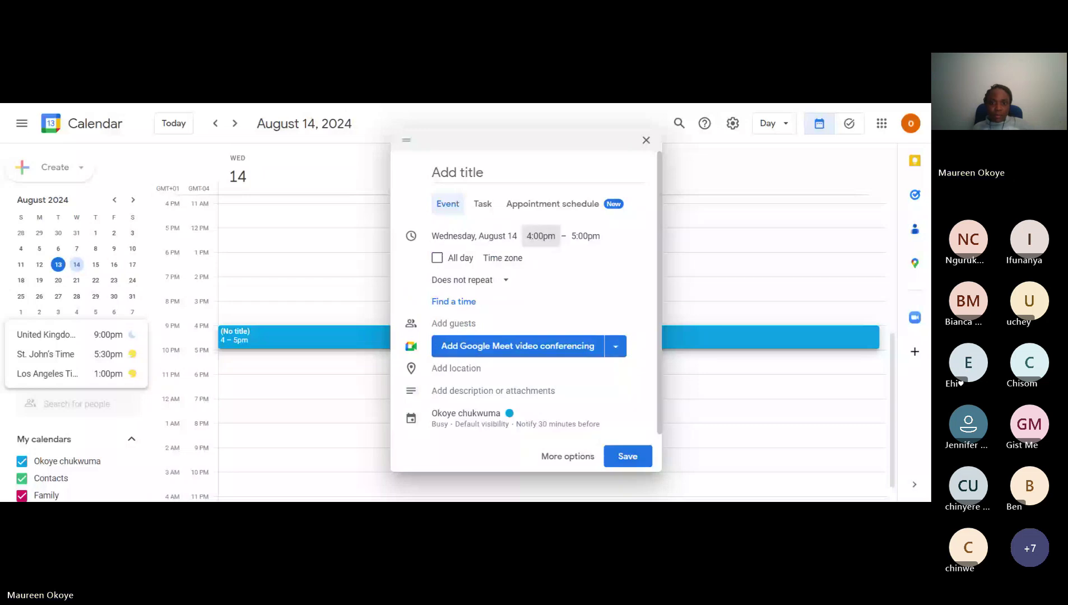
left_click(540, 235)
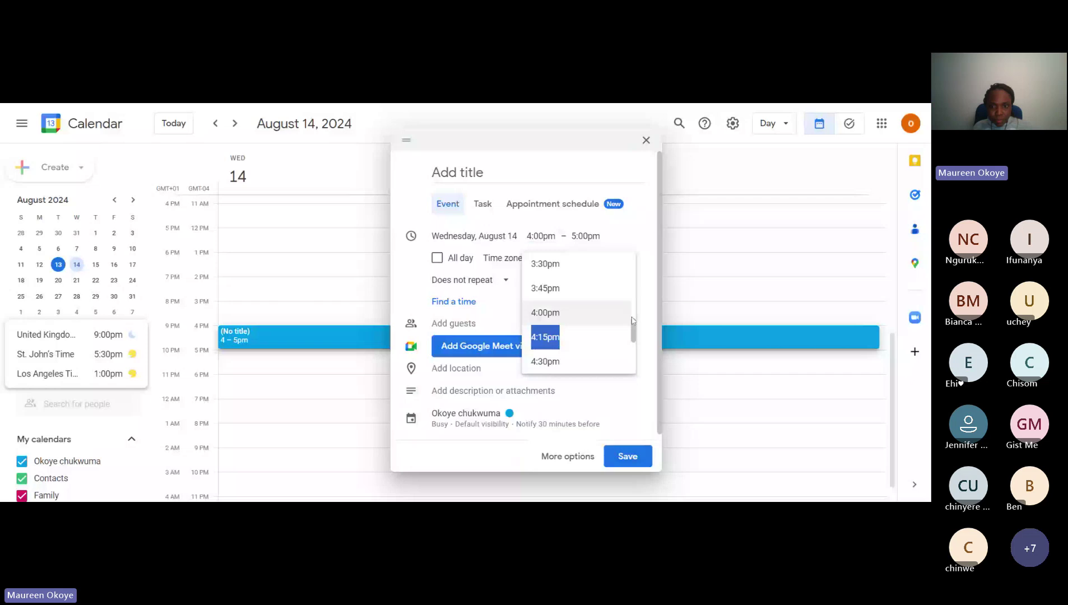
scroll(630, 297, "up", 4)
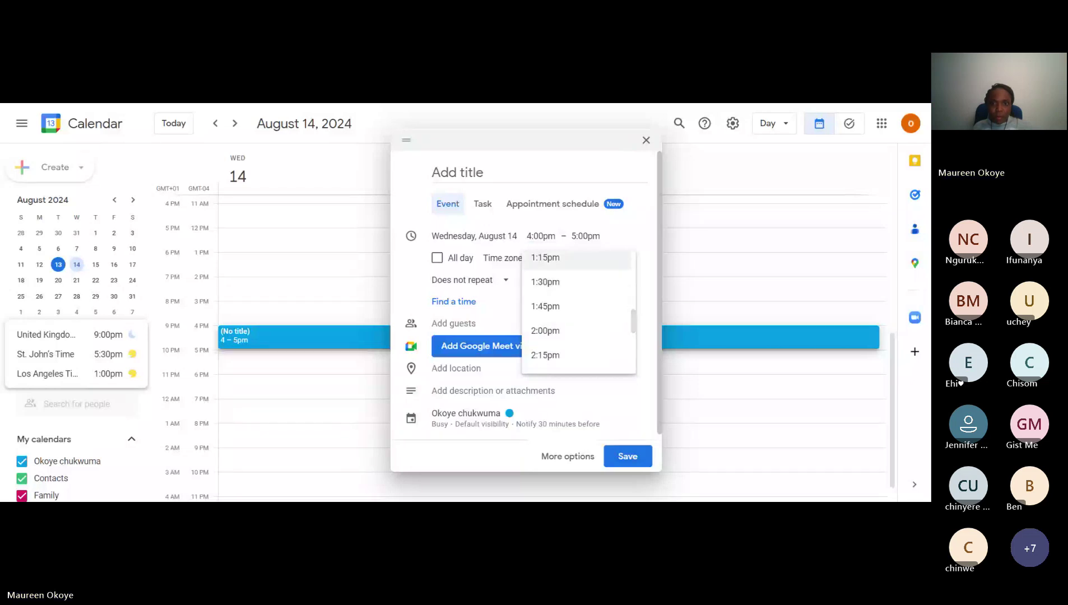
left_click(546, 258)
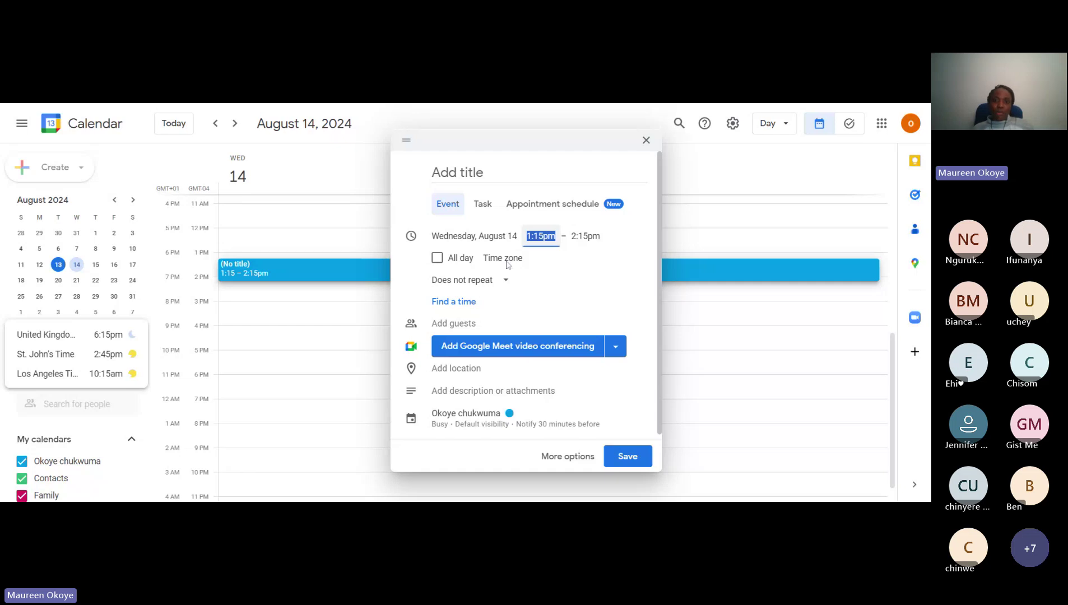
left_click(645, 140)
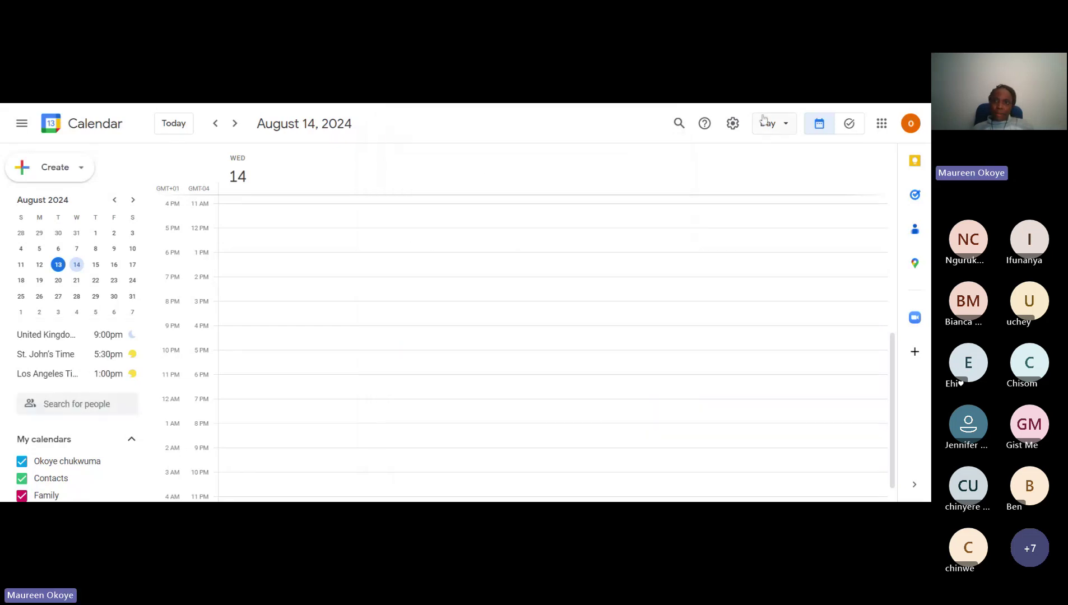
Set snoozed notifications to show 5 minutes before the event in the notification settings and return to the calendar.
left_click(732, 125)
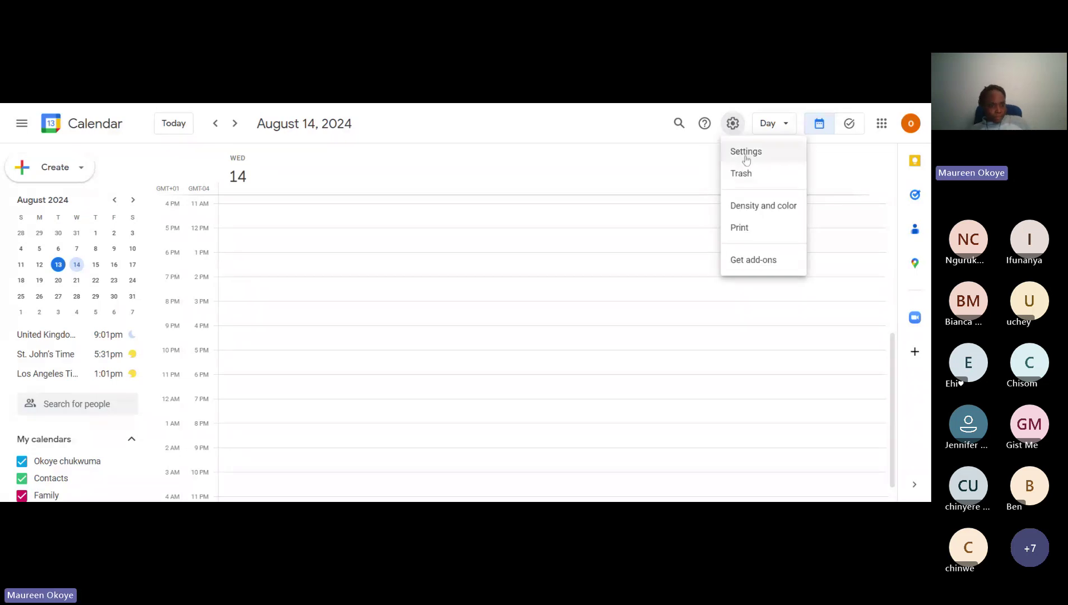
left_click(746, 152)
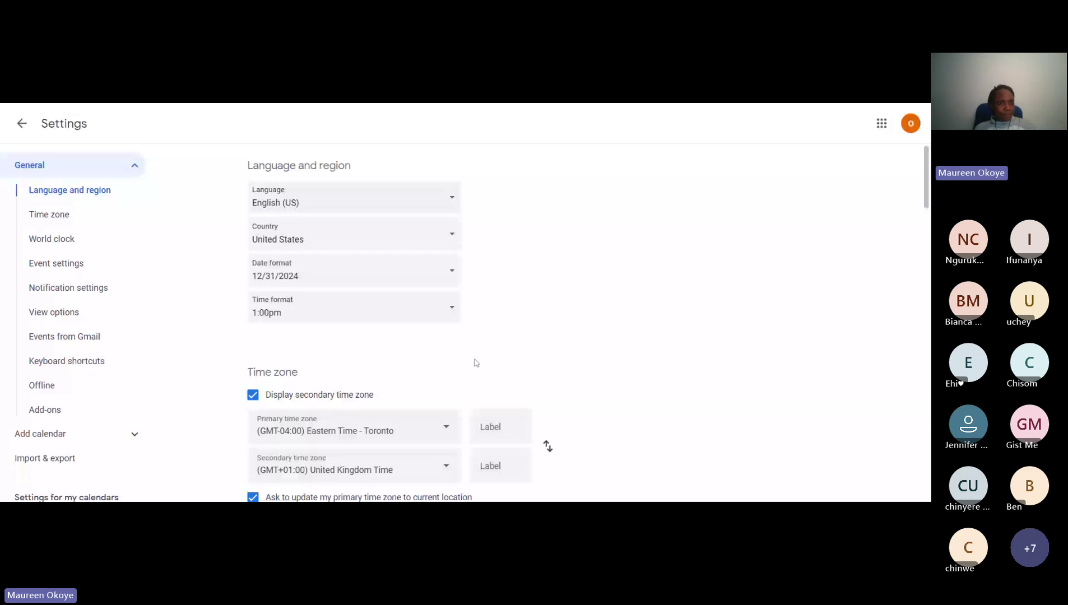
left_click(54, 289)
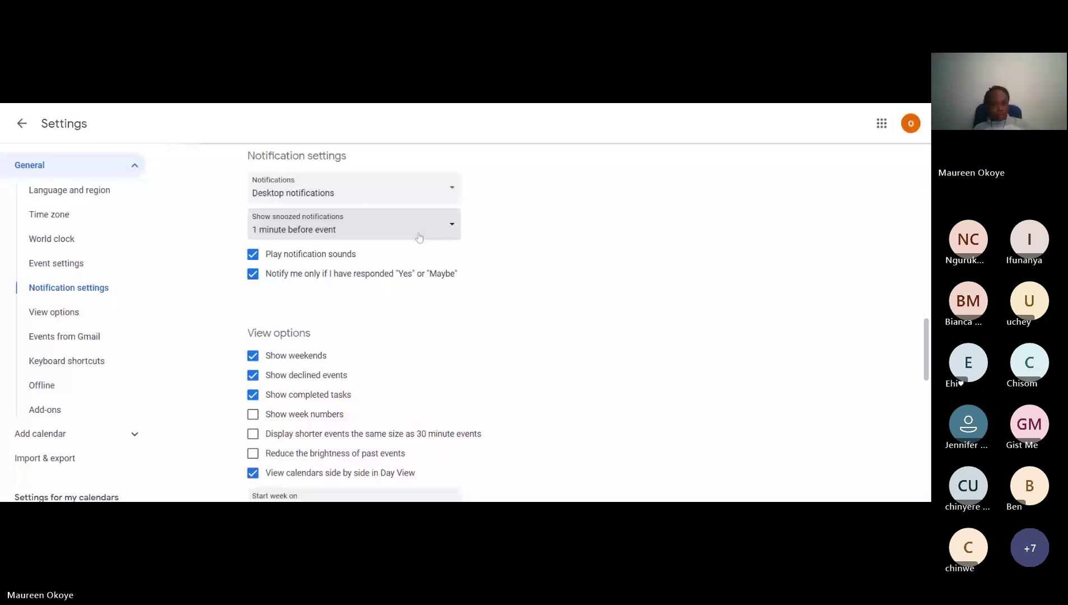
left_click(418, 237)
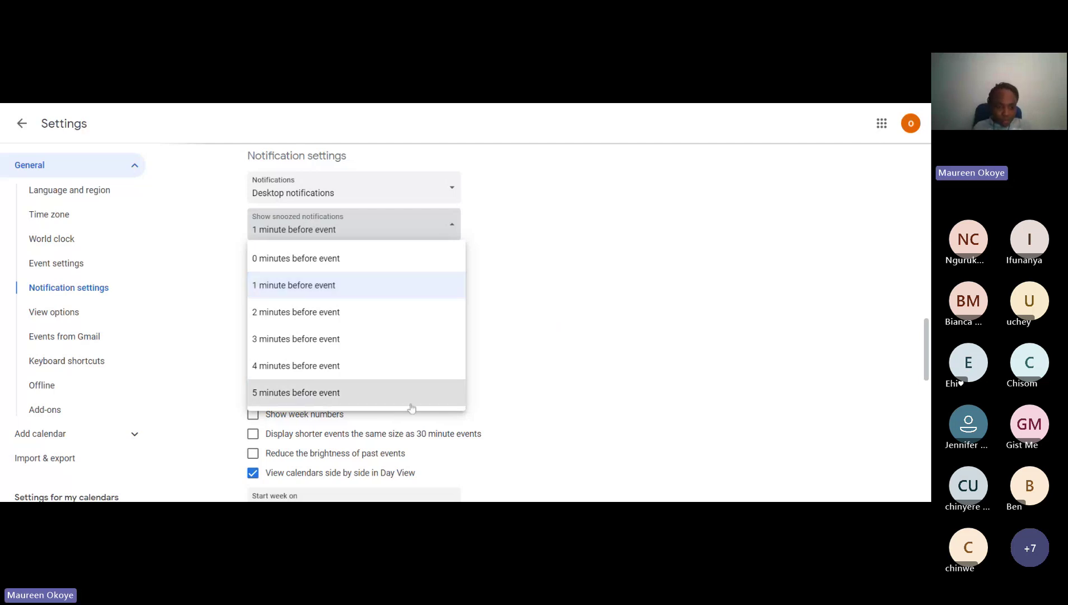
left_click(374, 394)
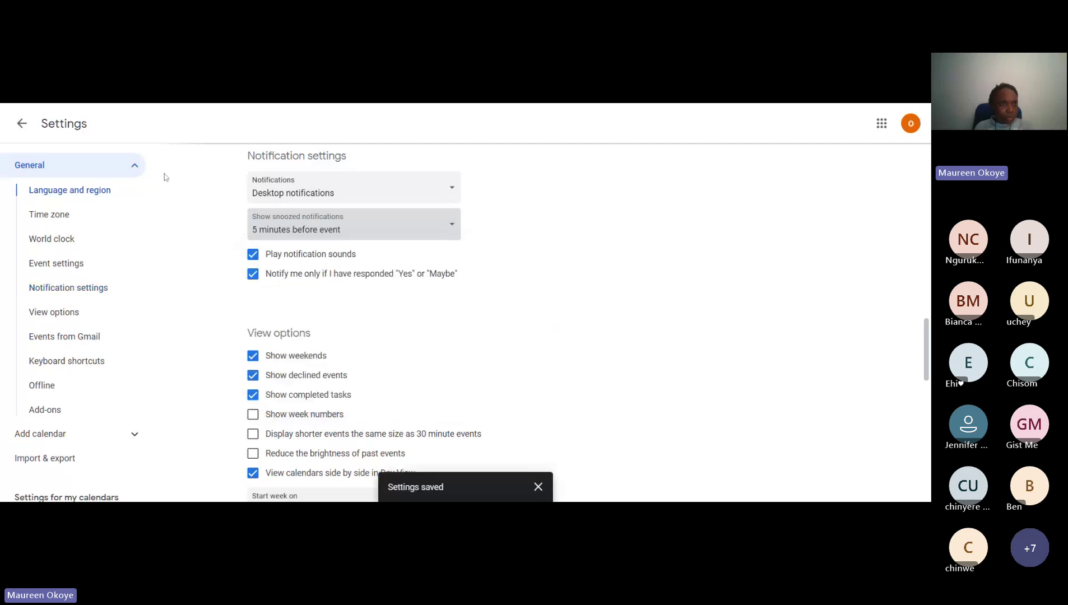
left_click(20, 126)
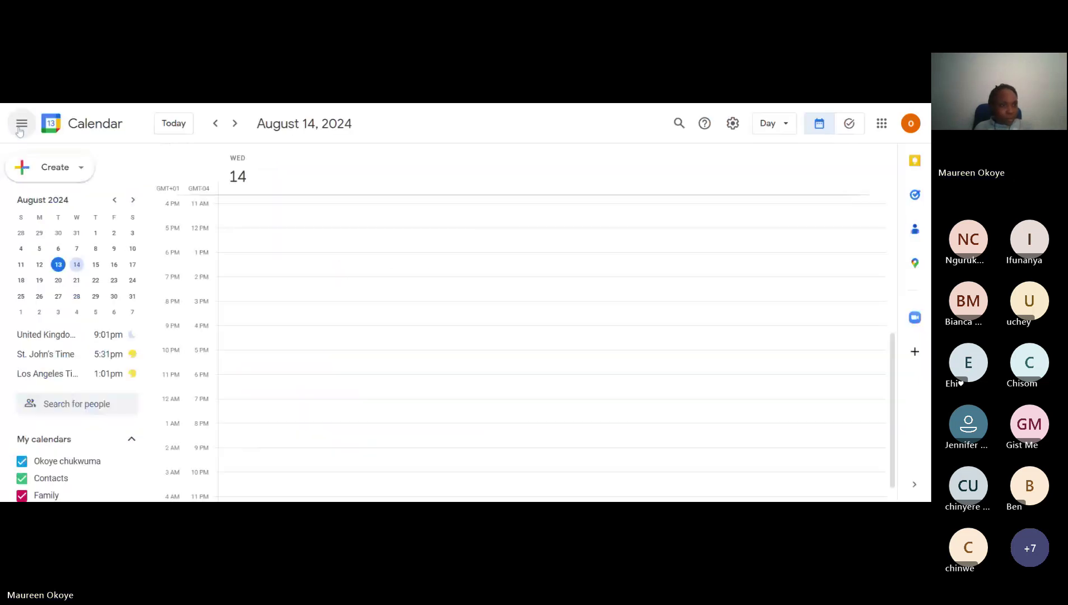
Draft an untitled event for Wednesday, August 14, 4:30pm to 5:30pm, in the find-a-time view and add a second notification.
left_click(68, 170)
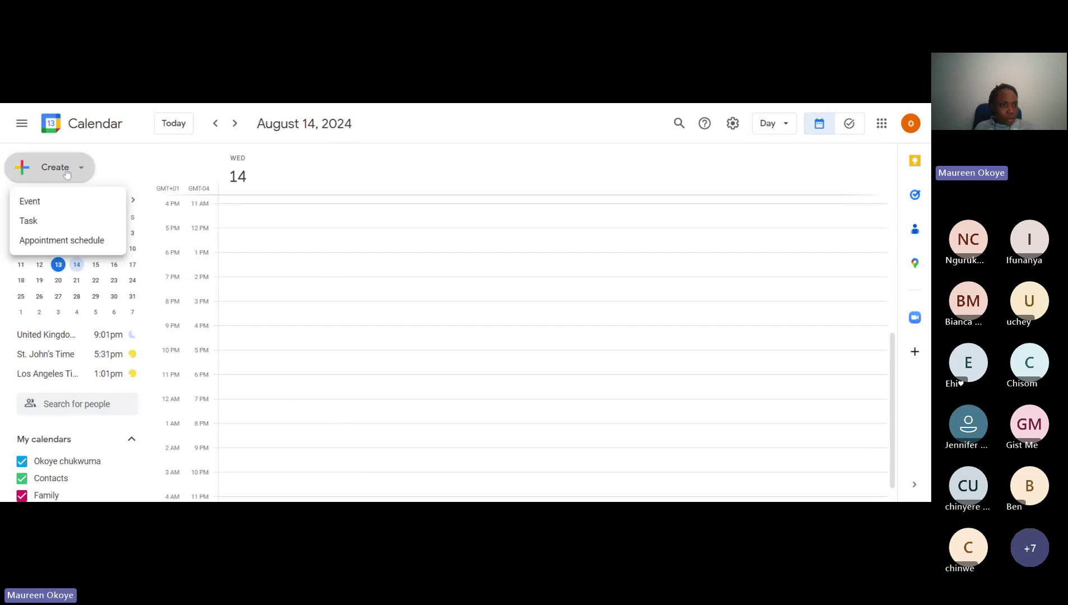
left_click(49, 206)
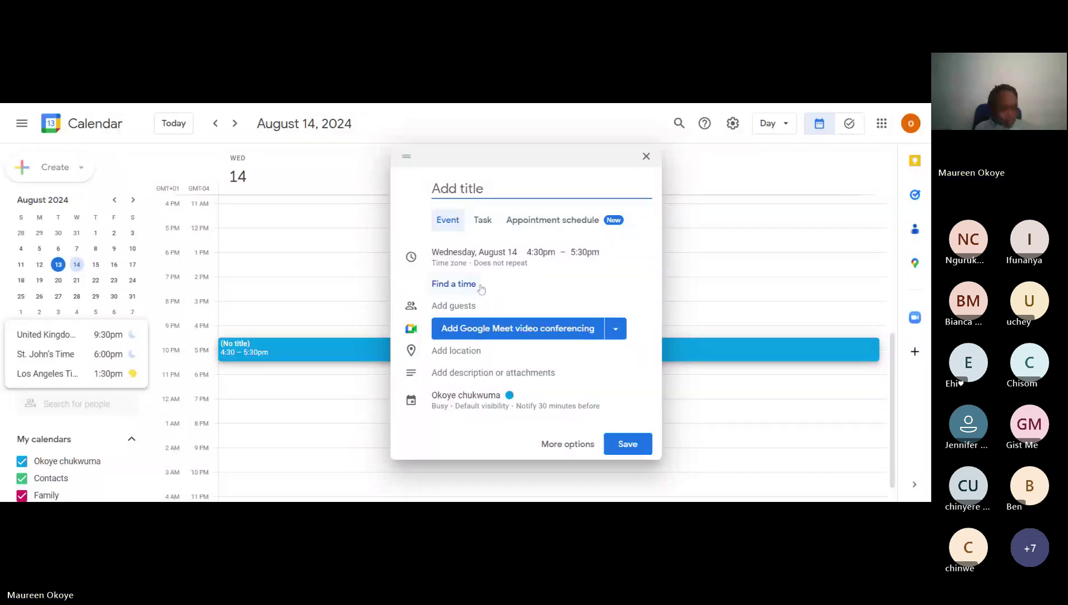
left_click(479, 286)
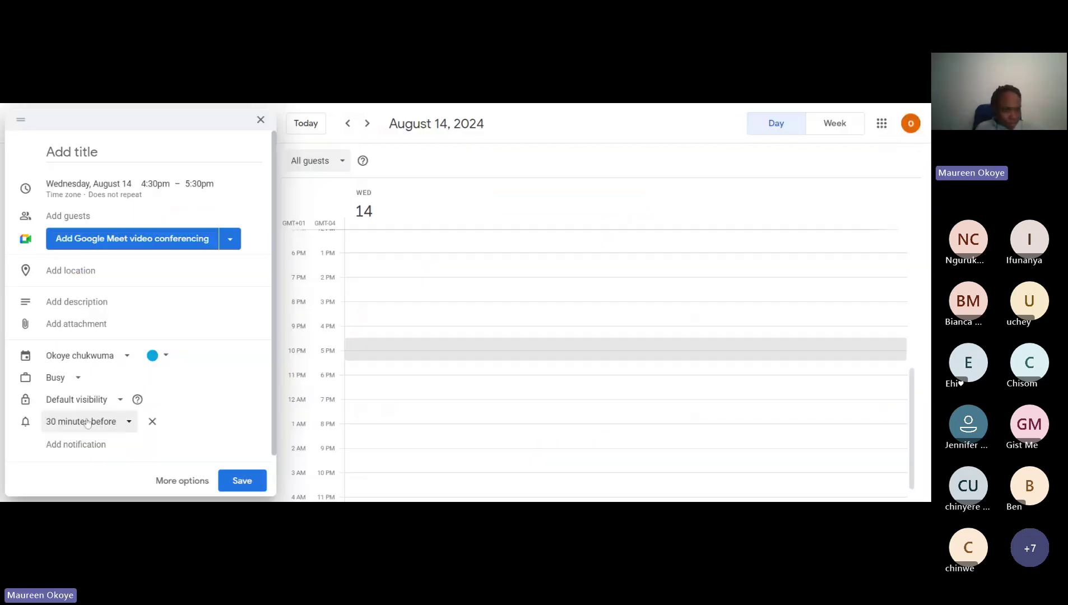
left_click(58, 446)
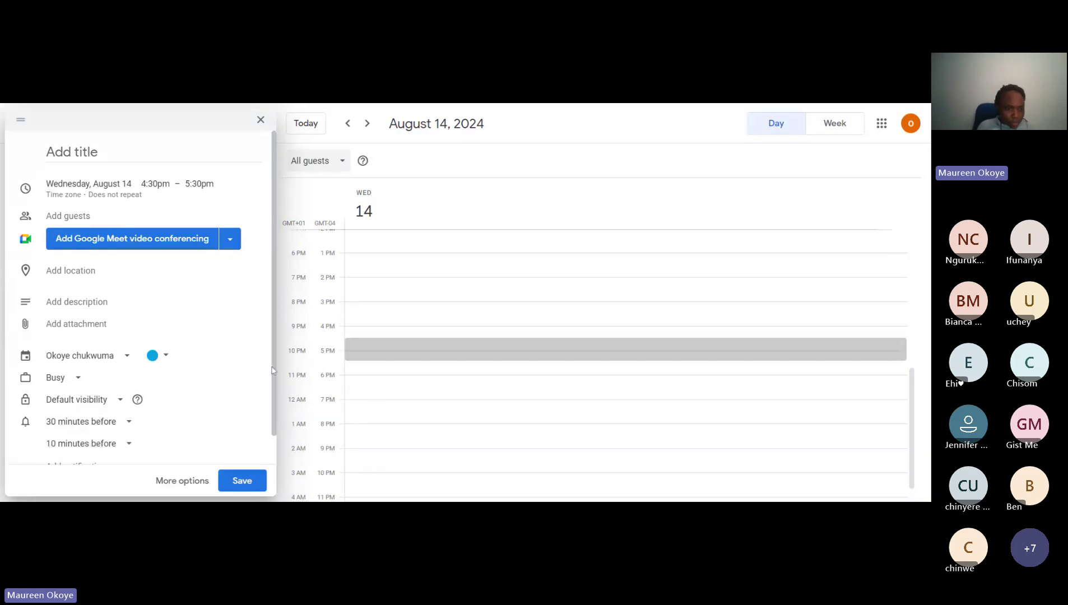
left_click_drag(271, 369, 88, 442)
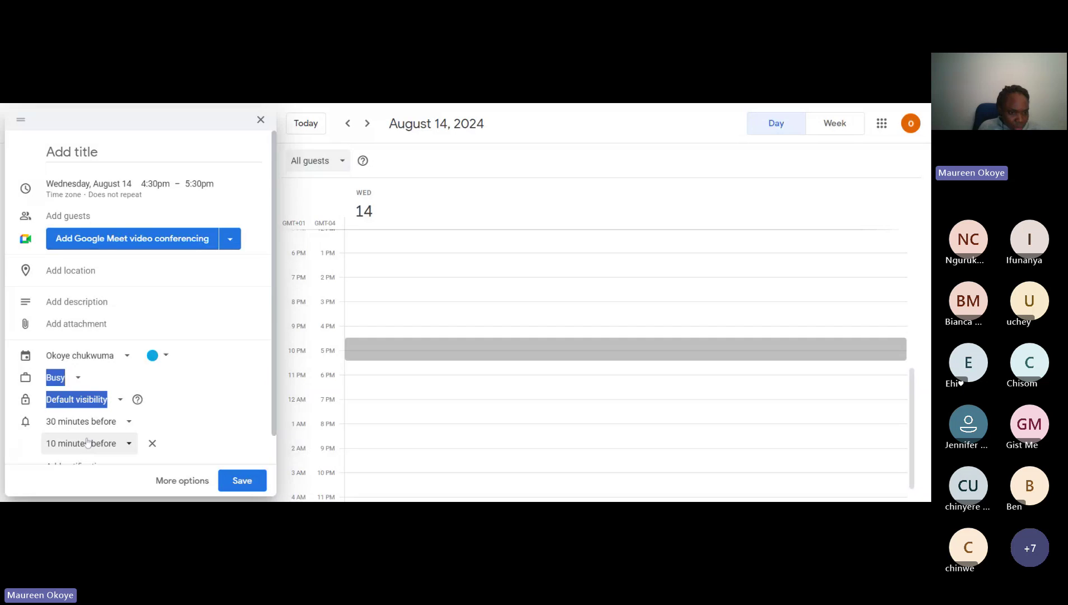
Save the event with notifications 1 day before and 30 minutes before, and review its saved details.
left_click(129, 425)
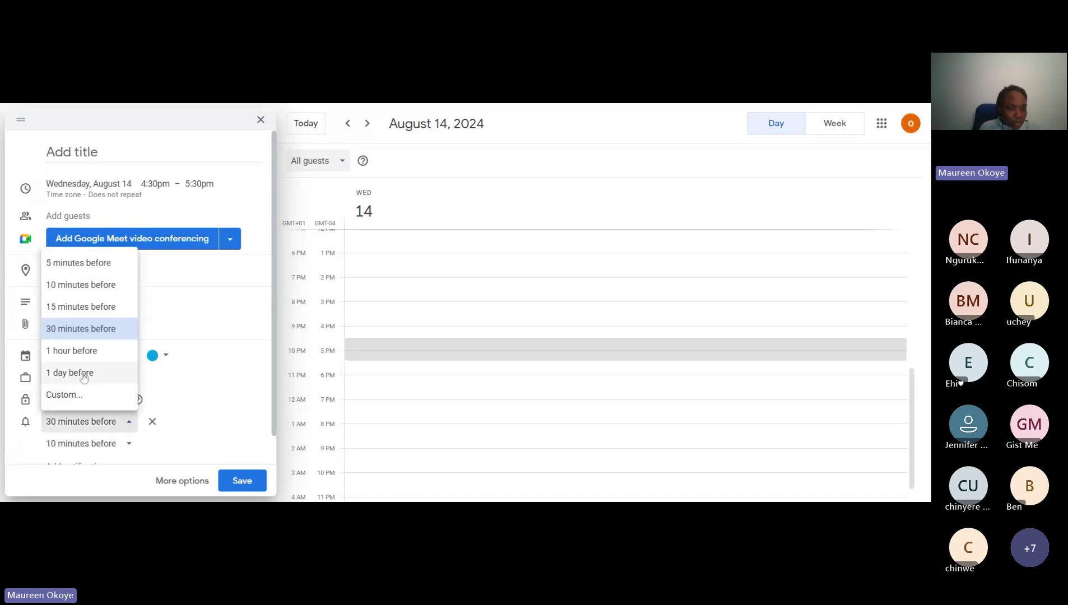
left_click(83, 375)
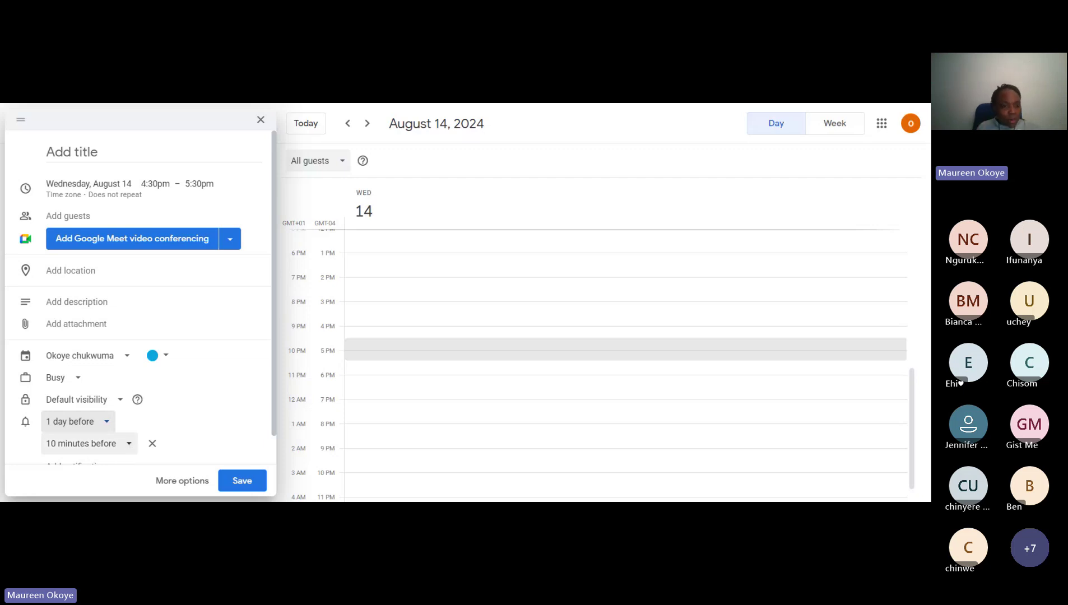
left_click(130, 444)
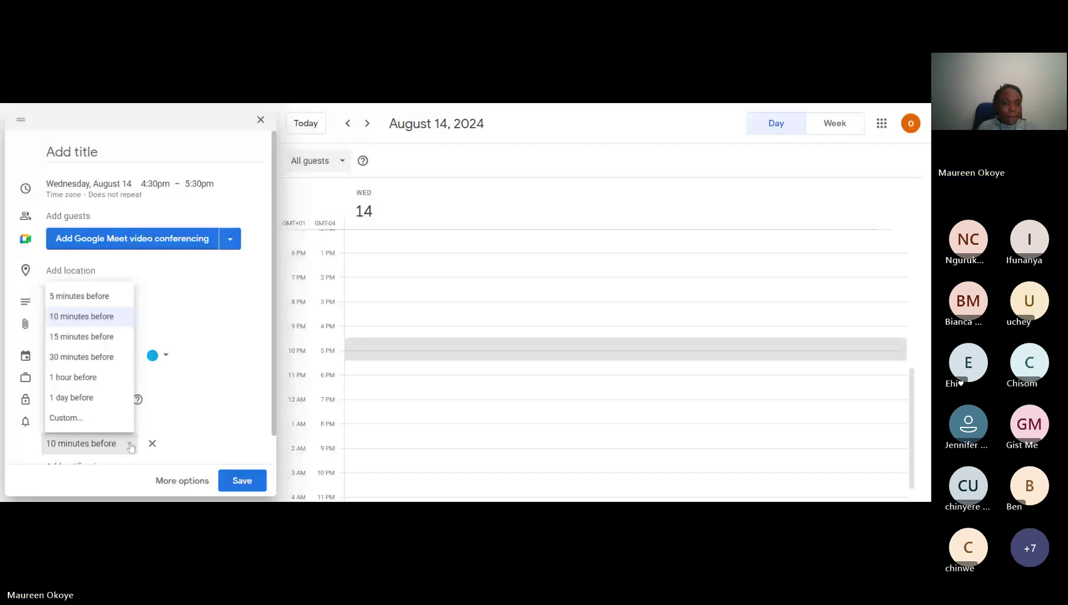
left_click(242, 481)
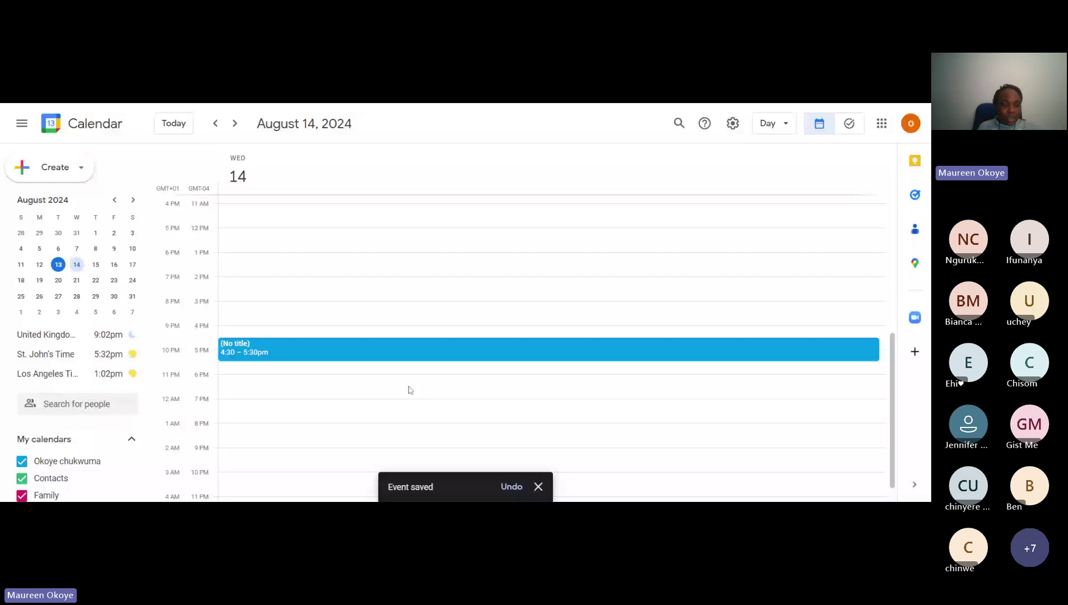
left_click(338, 358)
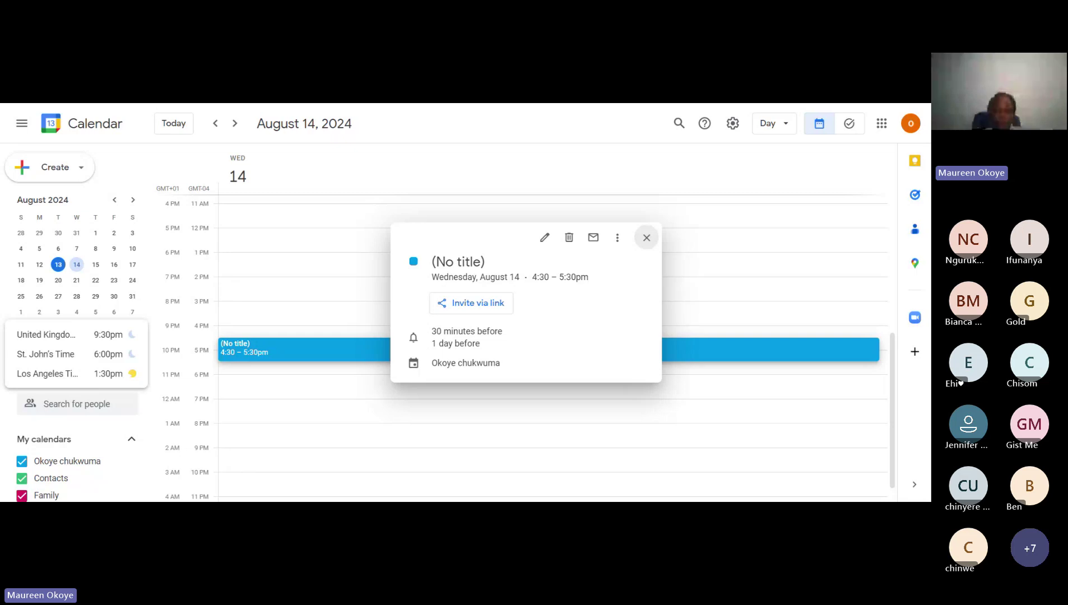
left_click(646, 238)
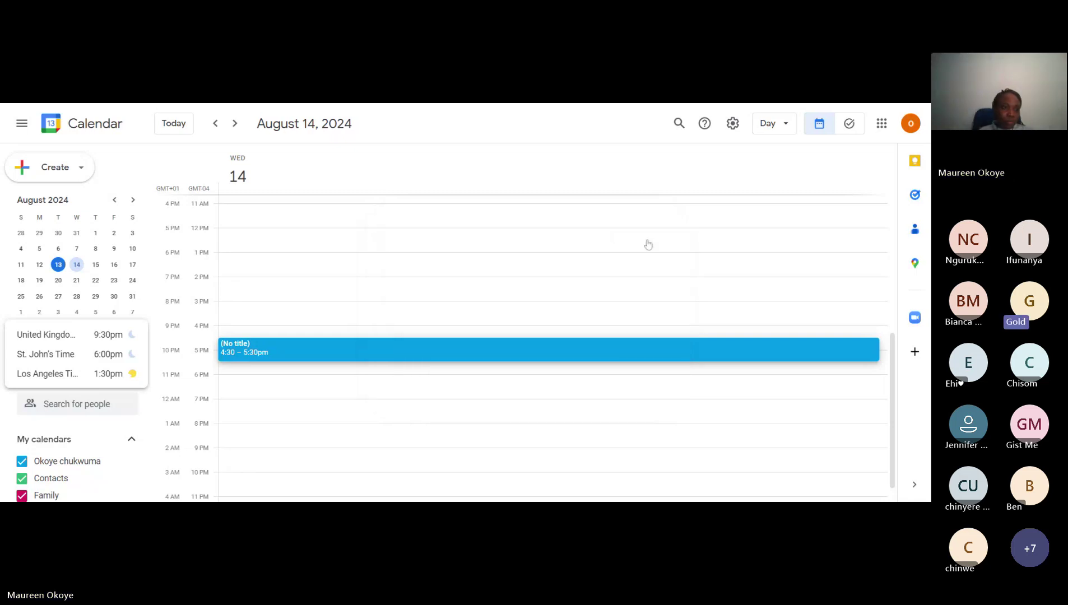
Draft another untitled event for August 14, 4:30pm to 5:30pm, in the find-a-time view and add a second notification.
left_click(46, 168)
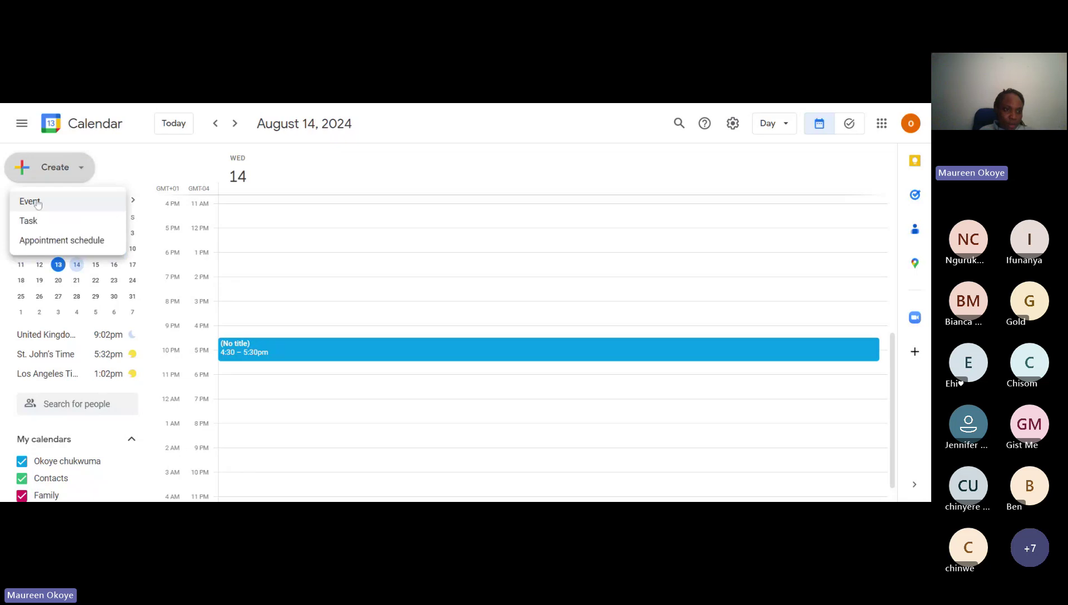
left_click(38, 202)
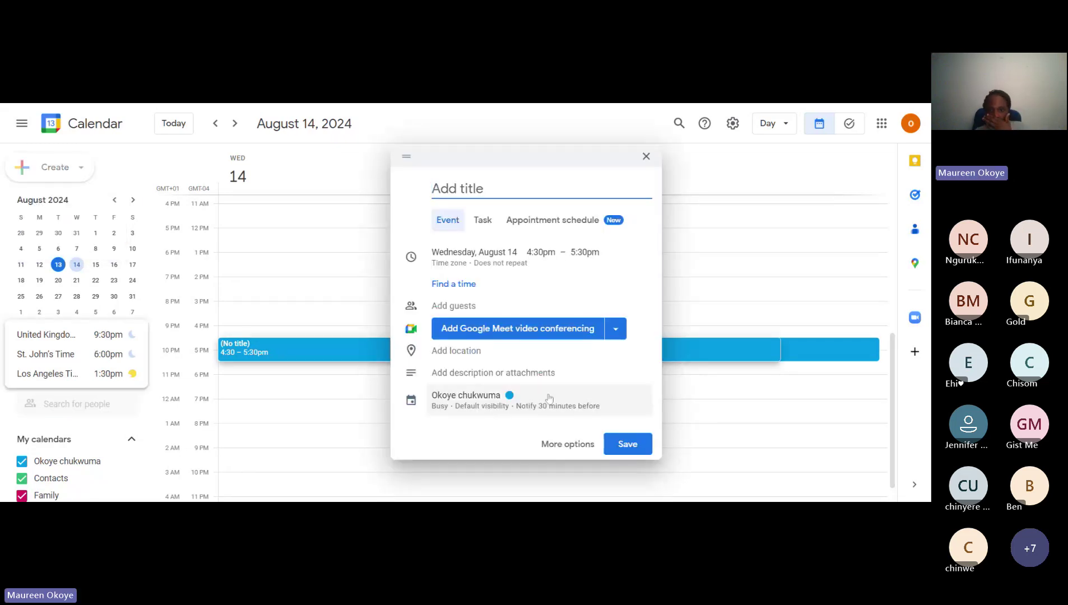
left_click(453, 284)
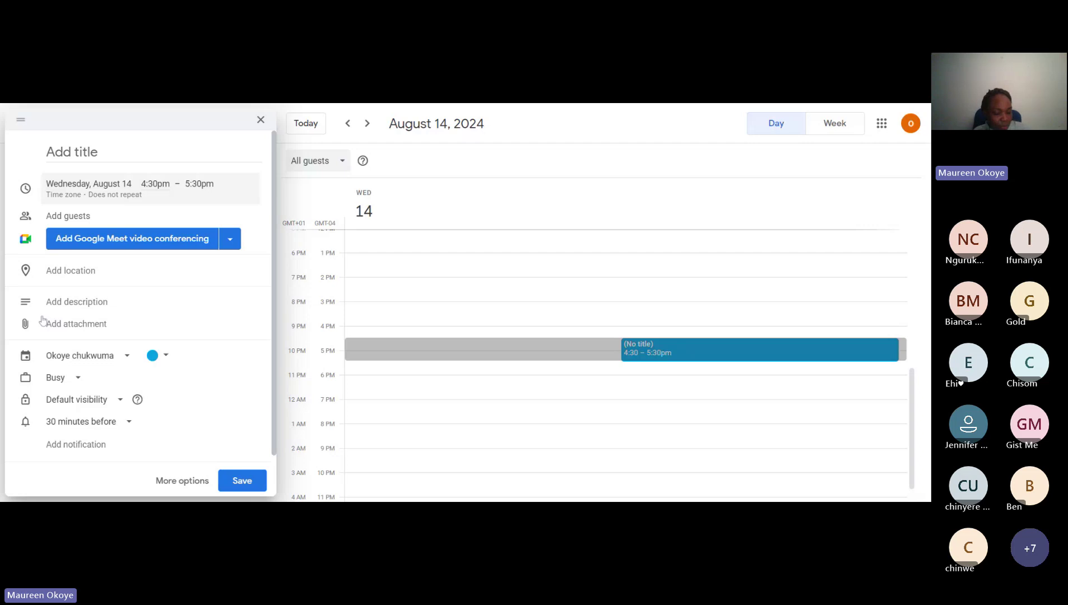
left_click(59, 446)
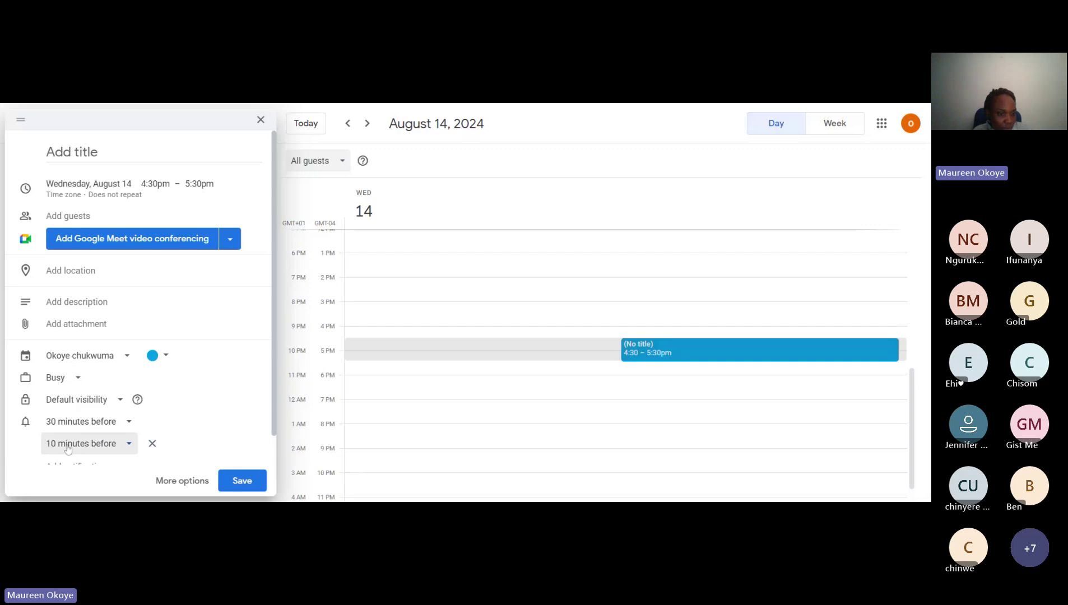
Set the draft event's first notification to 1 day before and its second to 30 minutes before.
left_click(129, 422)
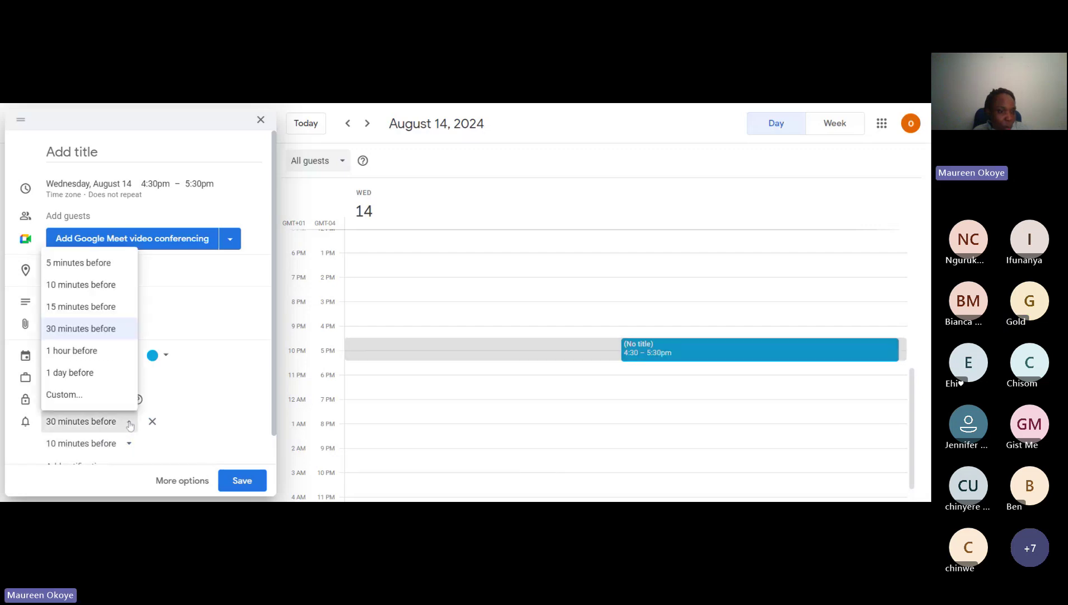
left_click(85, 373)
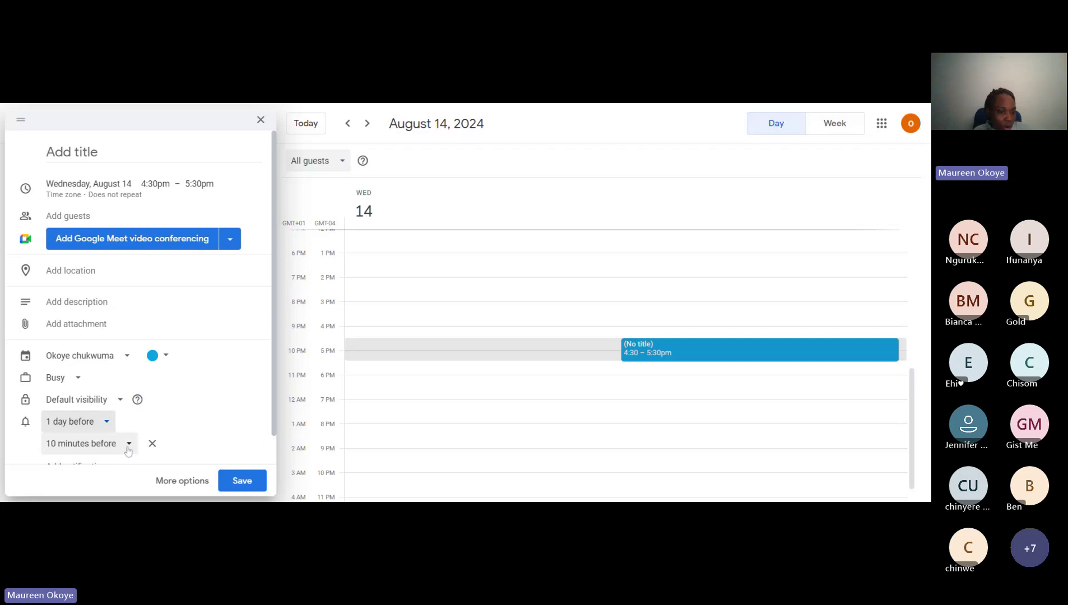
left_click(128, 450)
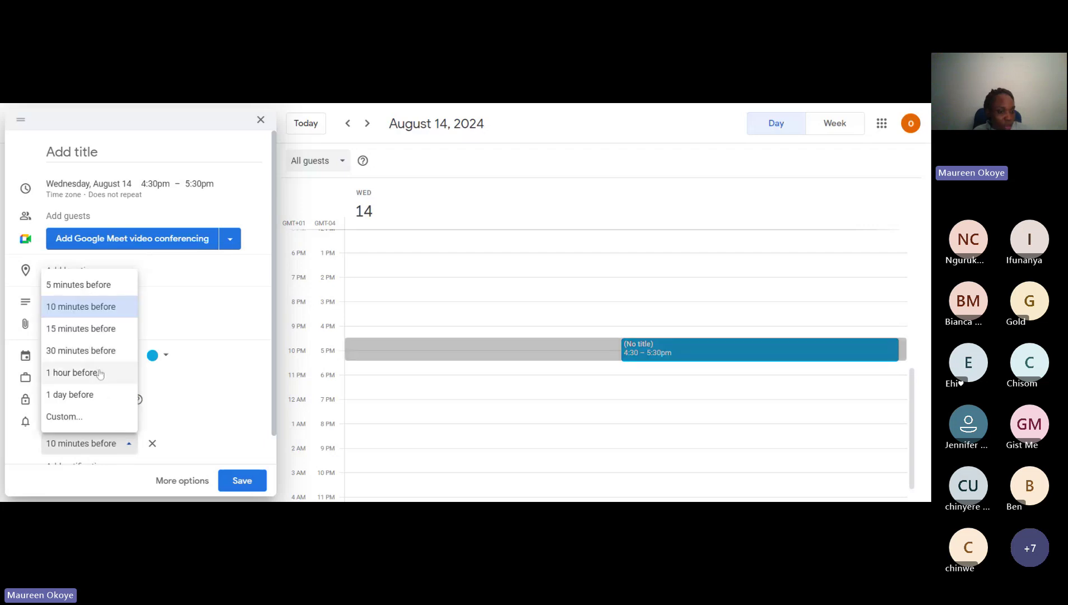
left_click(87, 351)
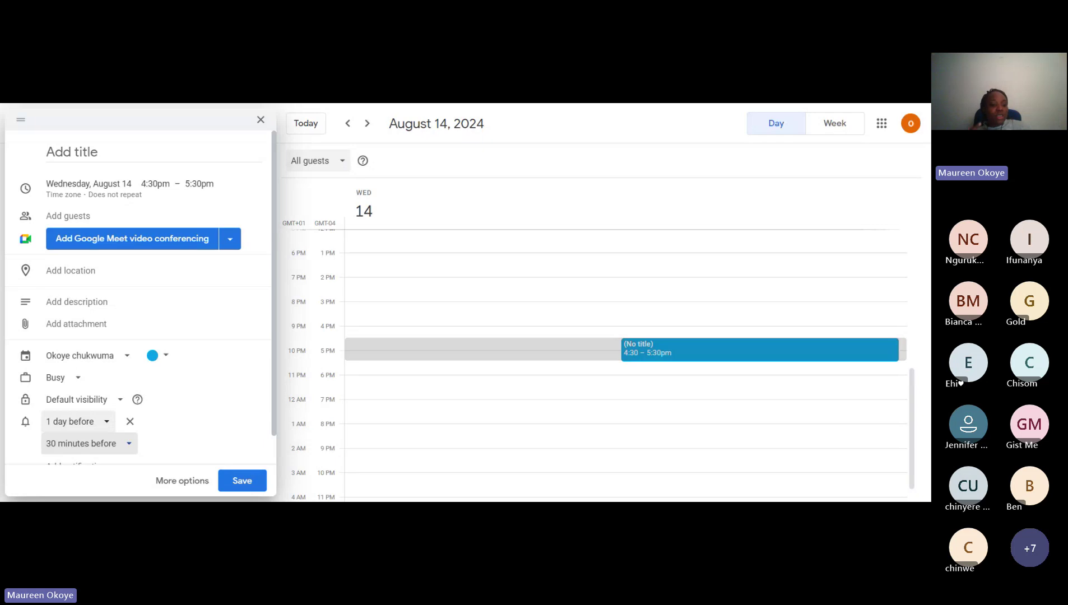
Try 1 hour before for the second notification and set it back to 30 minutes before.
left_click(129, 443)
left_click(73, 372)
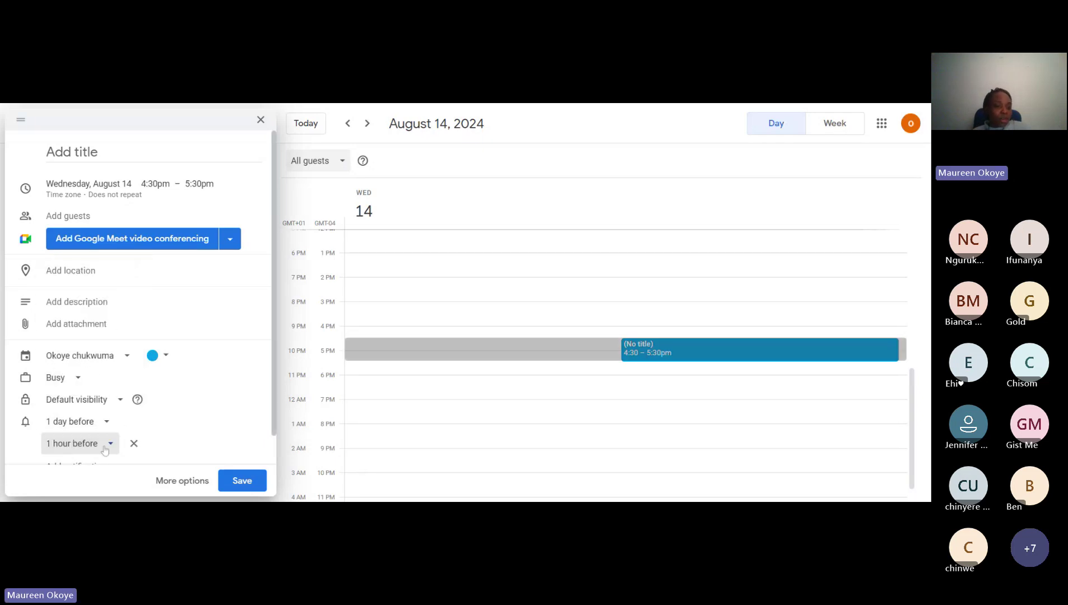
left_click(108, 446)
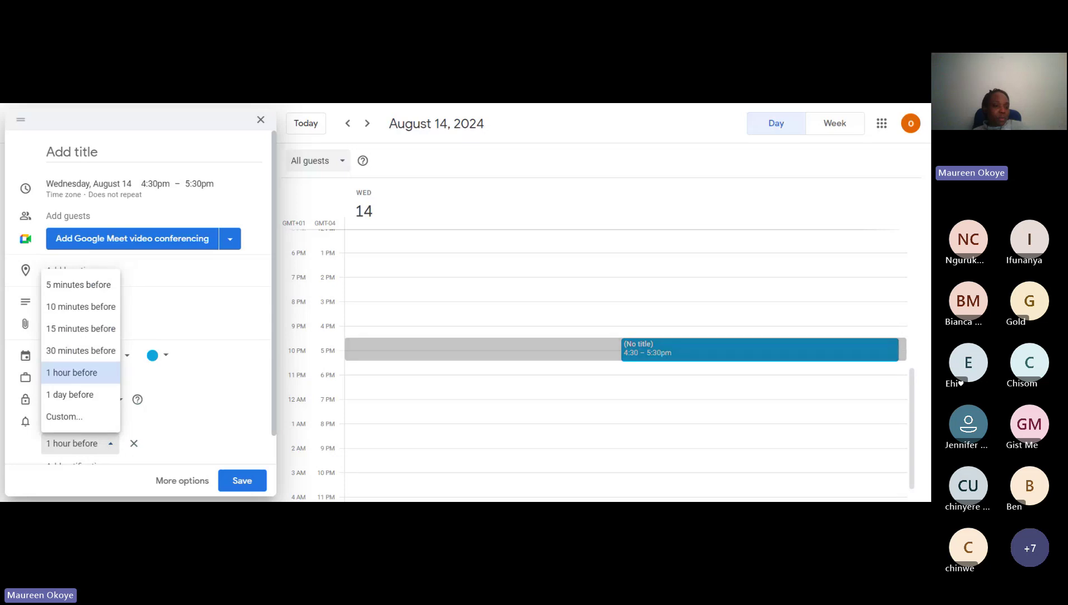
left_click(79, 352)
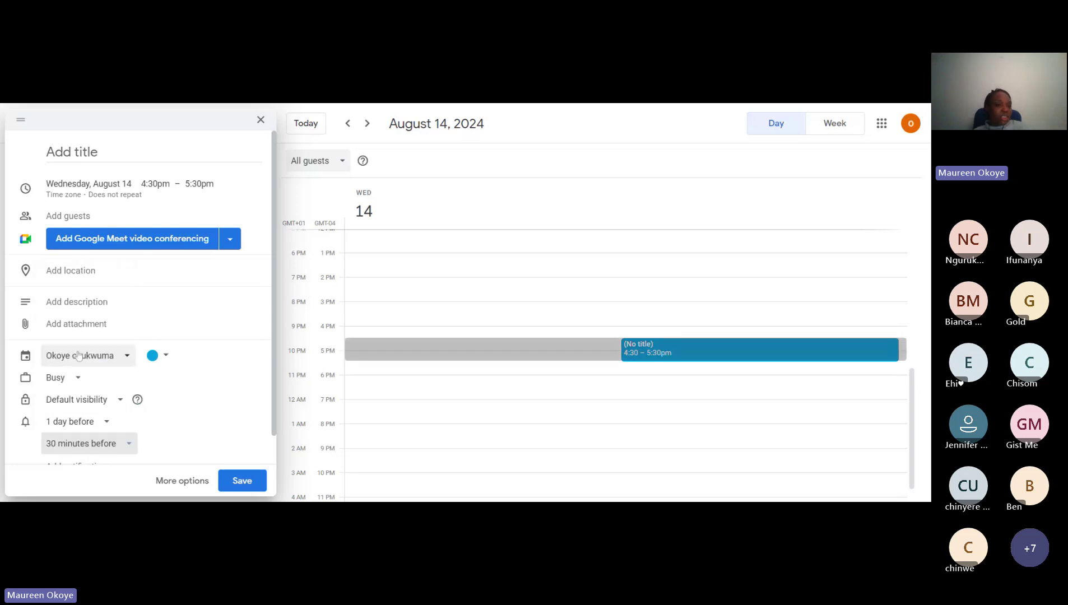
Save the second untitled August 14 event with its two notifications.
left_click(249, 485)
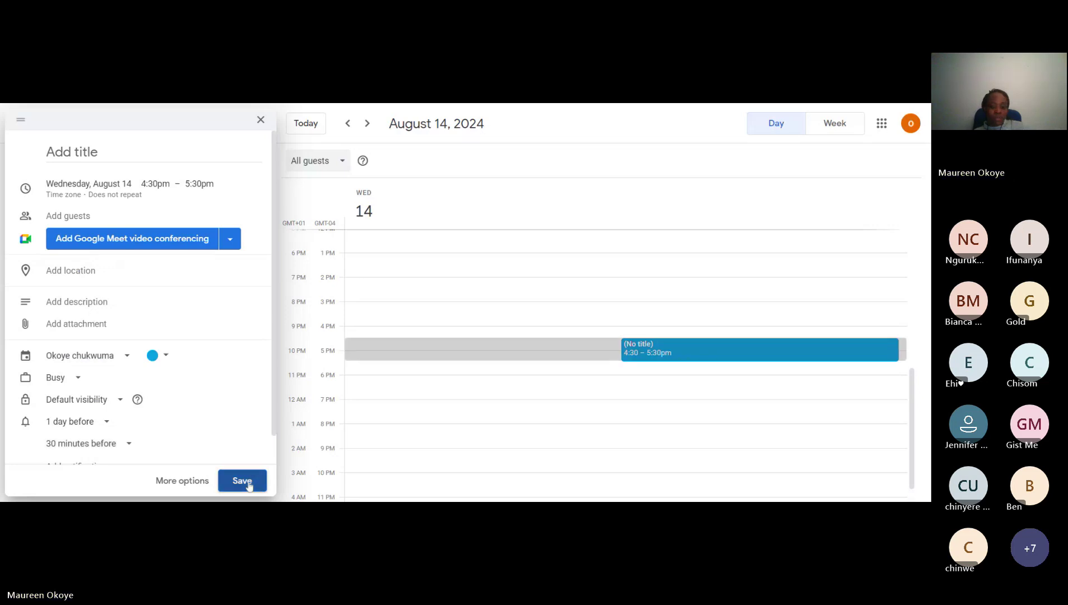